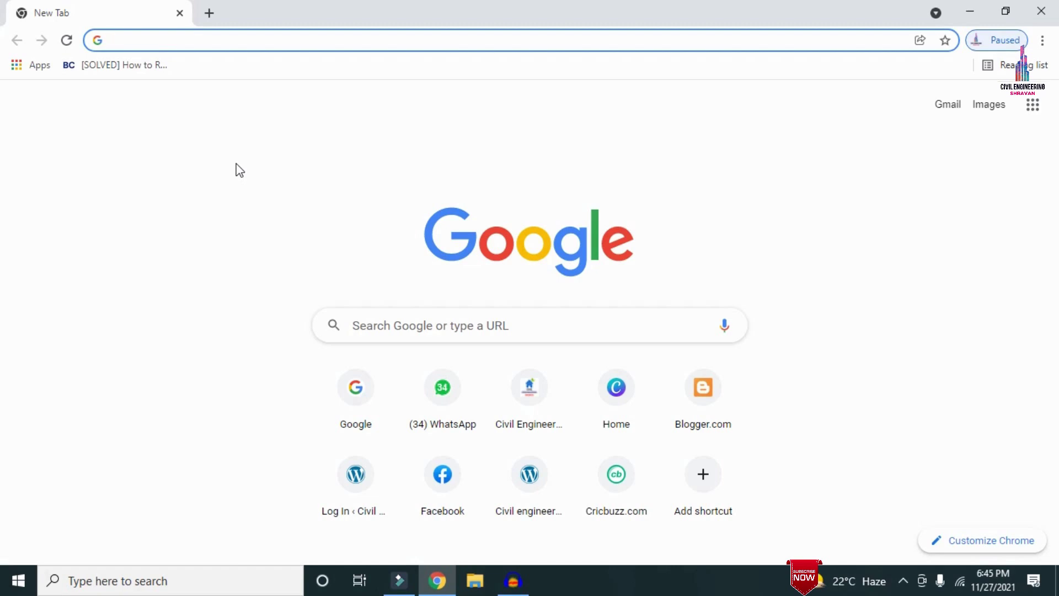
type("http://civilbasics123.com/")
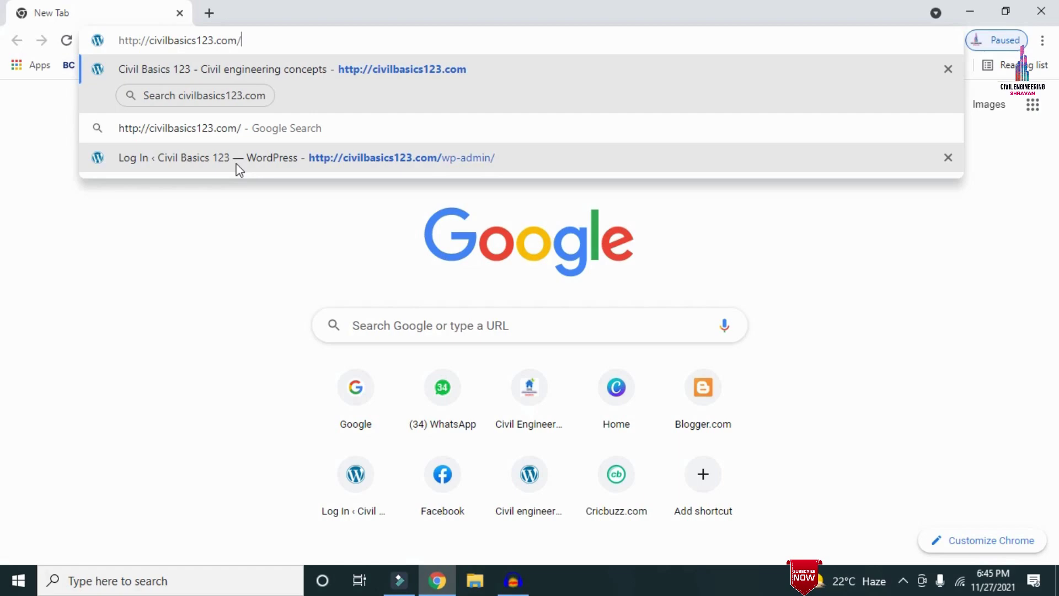
key("Return")
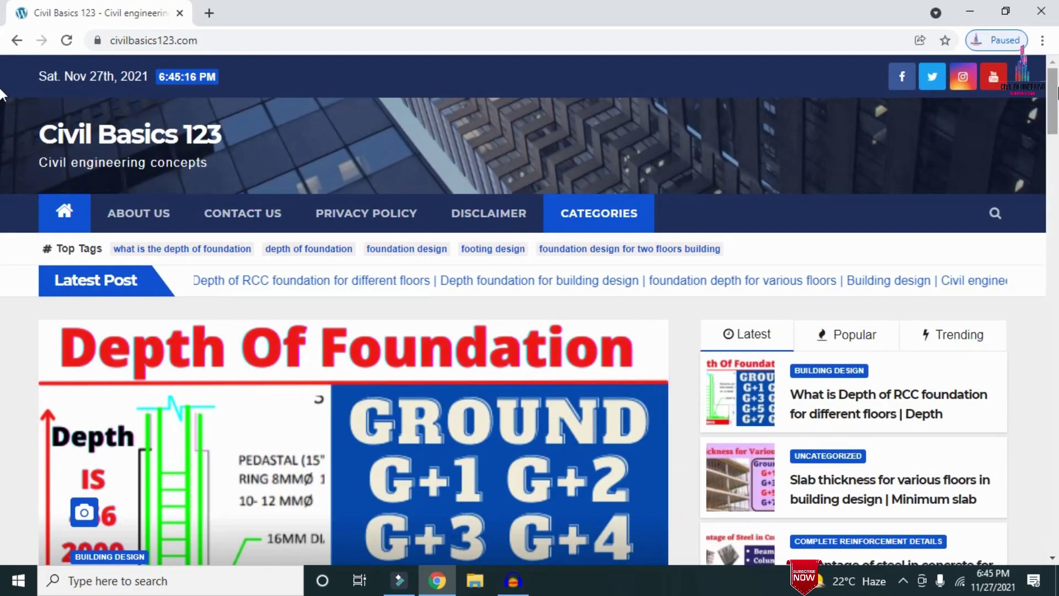
Scroll down through the recent posts, then back up to the top.
scroll(1, 110, "down", 7)
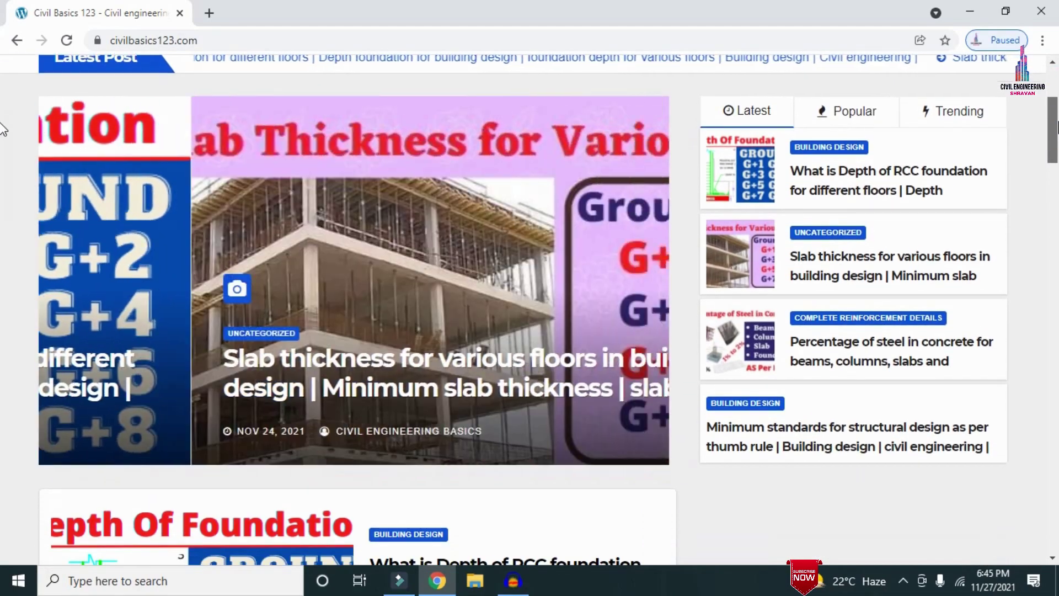
scroll(2, 160, "down", 4)
scroll(3, 121, "up", 11)
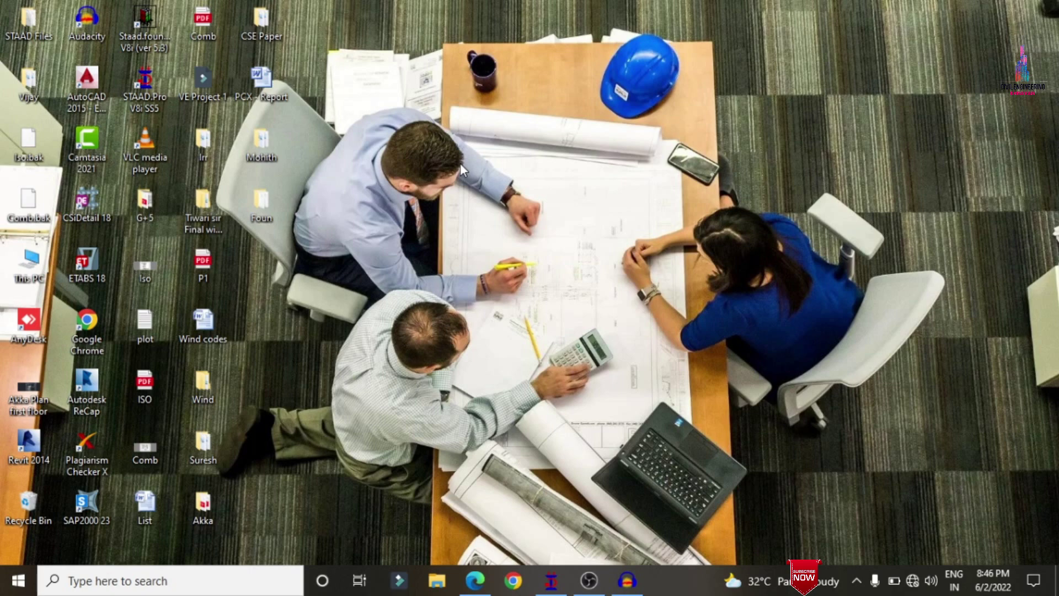
Bring up 4.pdf, look over the C1/F1–C4/F4 column layout plan, and minimize it.
left_click(475, 580)
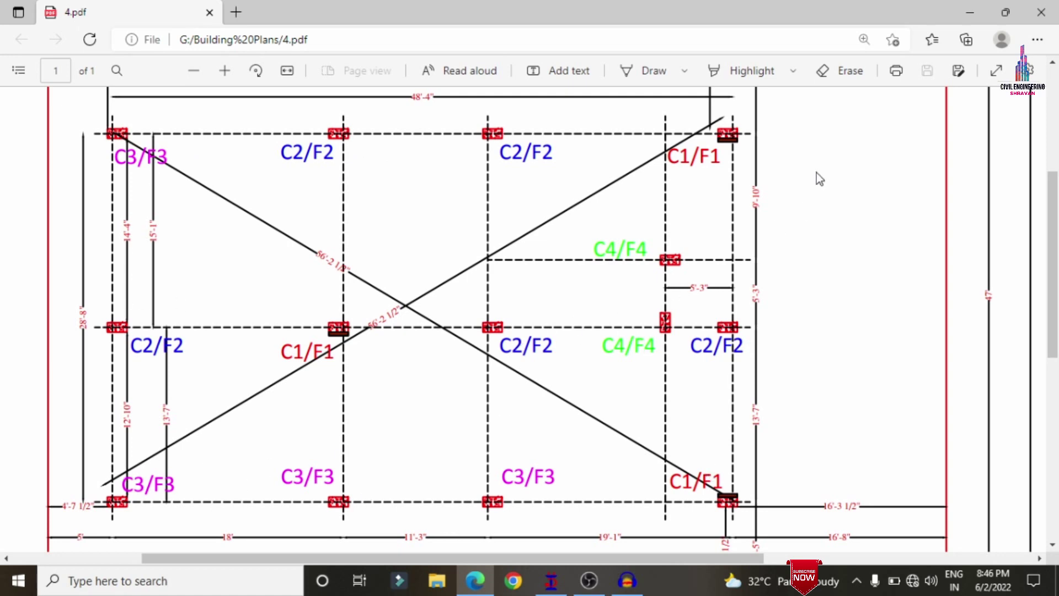
scroll(282, 441, "down", 2)
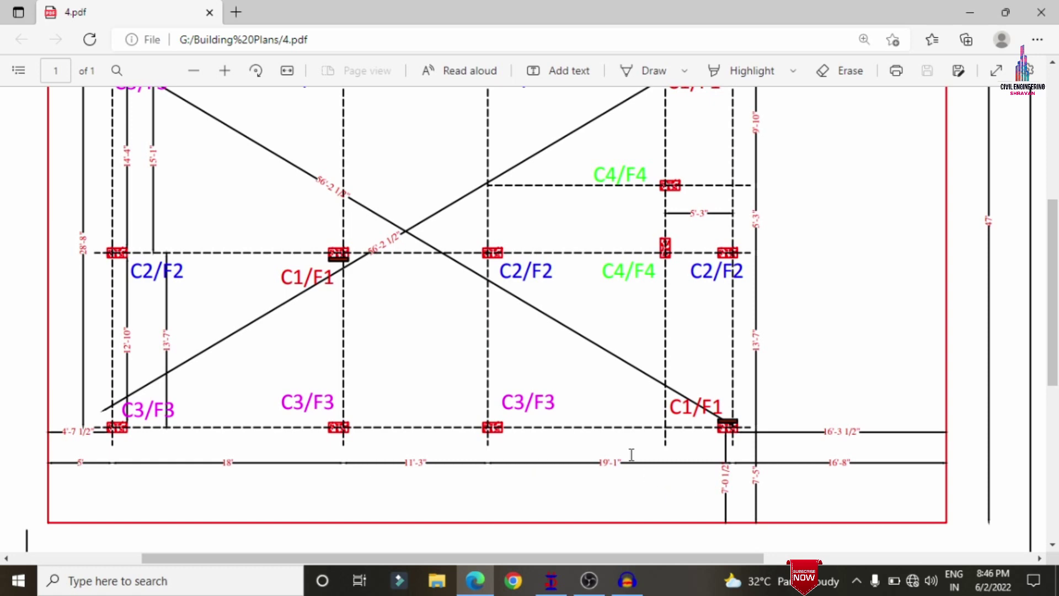
scroll(750, 231, "up", 2)
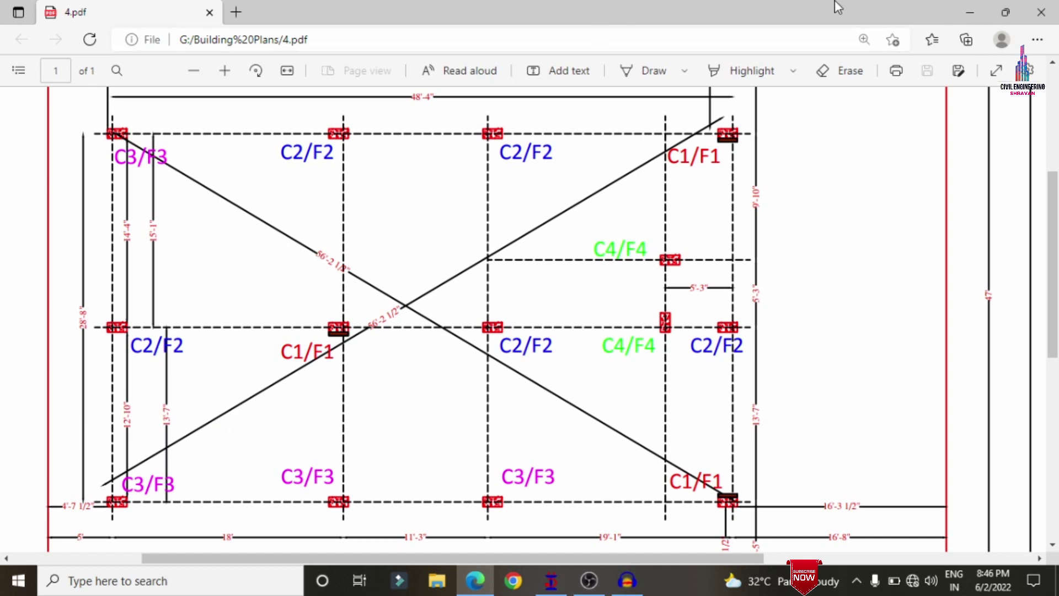
left_click(959, 10)
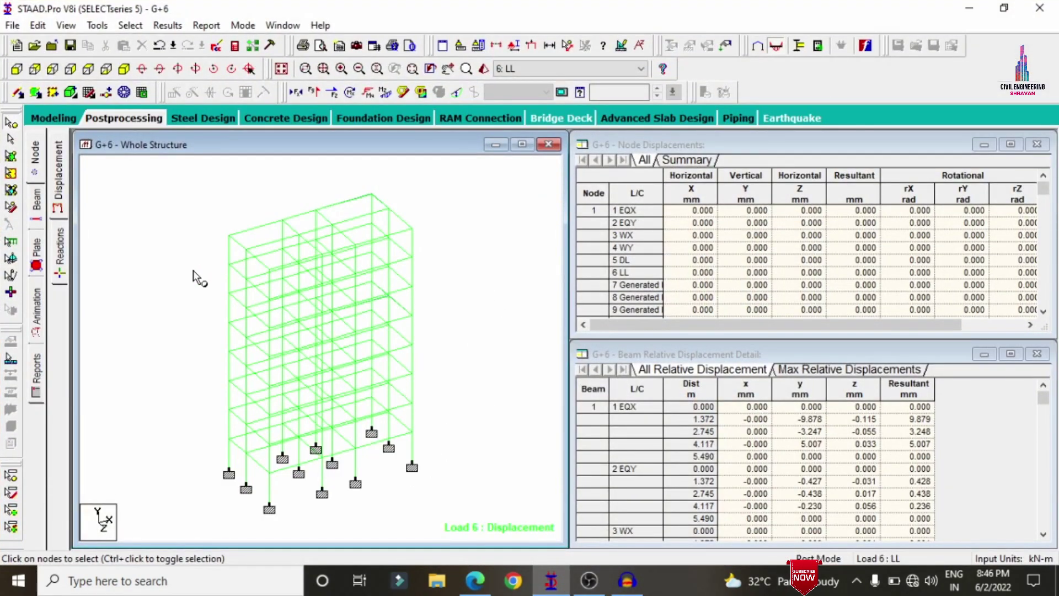
In Modeling's Property page, highlight members with Rect 0.23x0.35, Rect 0.23x0.46 and plate thickness sections.
left_click(42, 218)
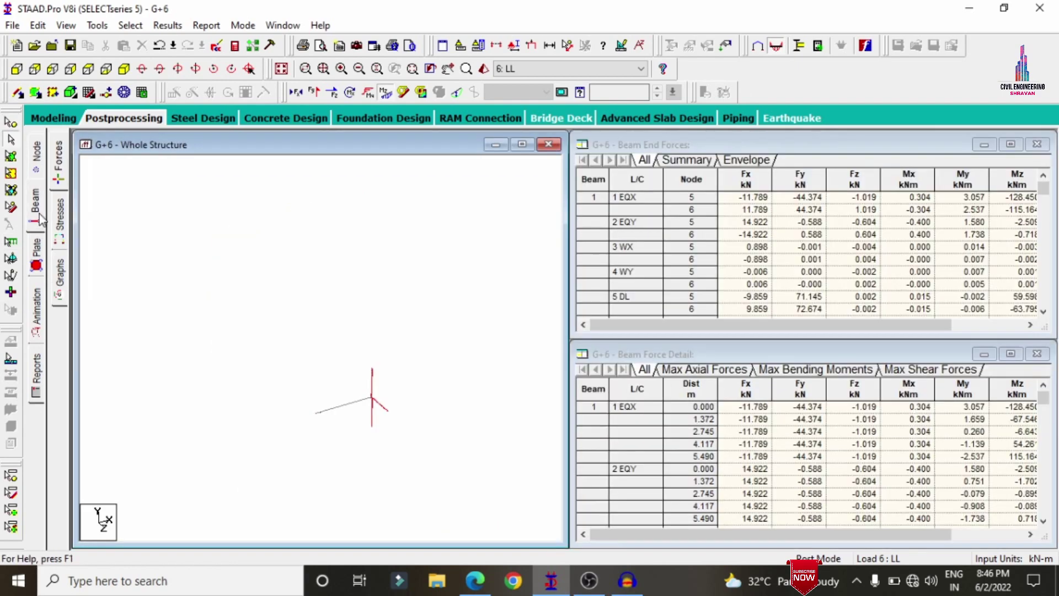
left_click(54, 118)
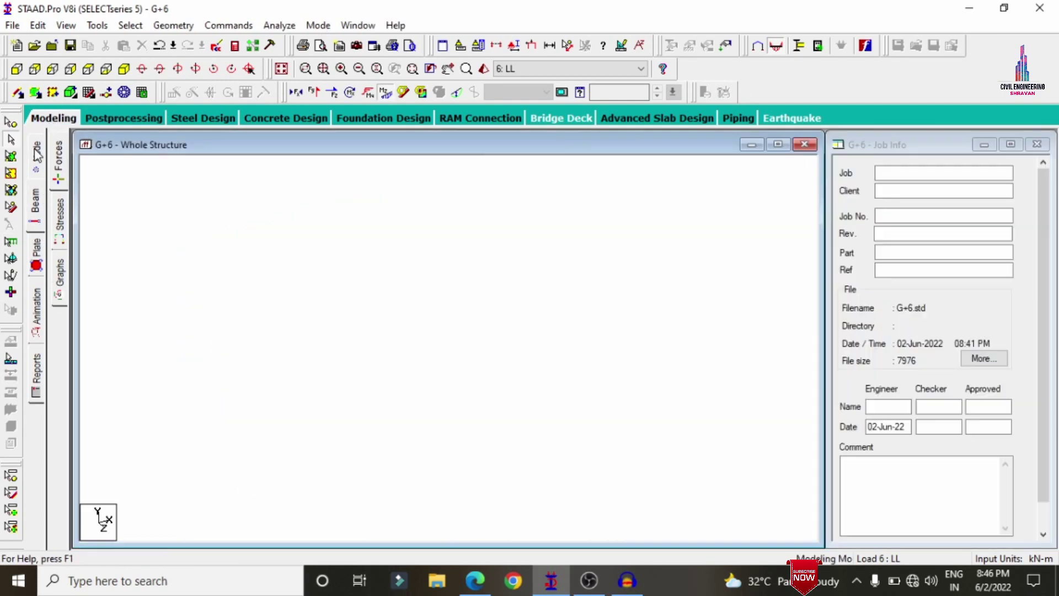
left_click(36, 214)
left_click(35, 270)
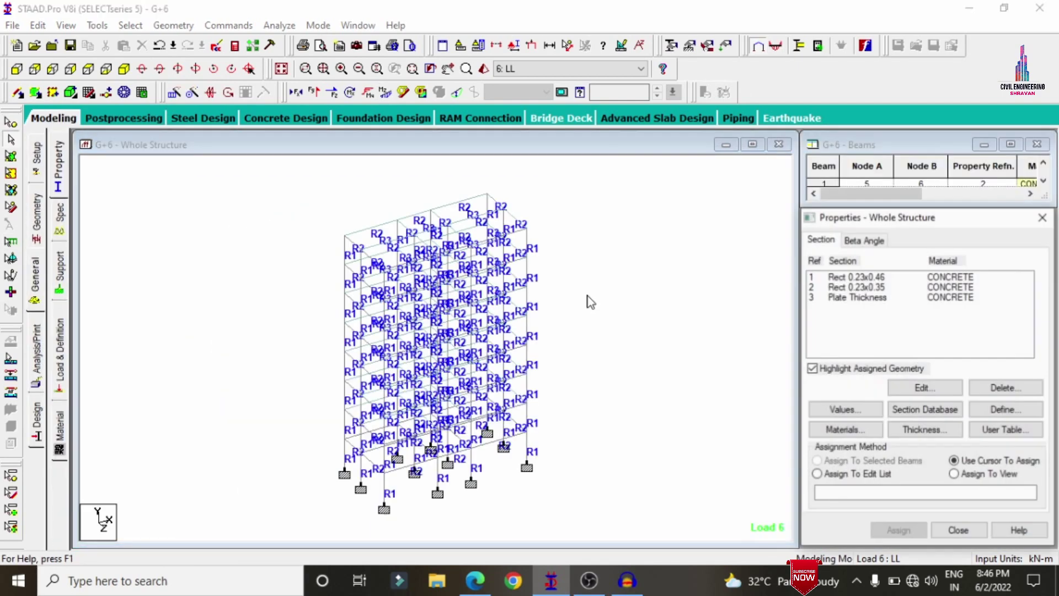
left_click(868, 287)
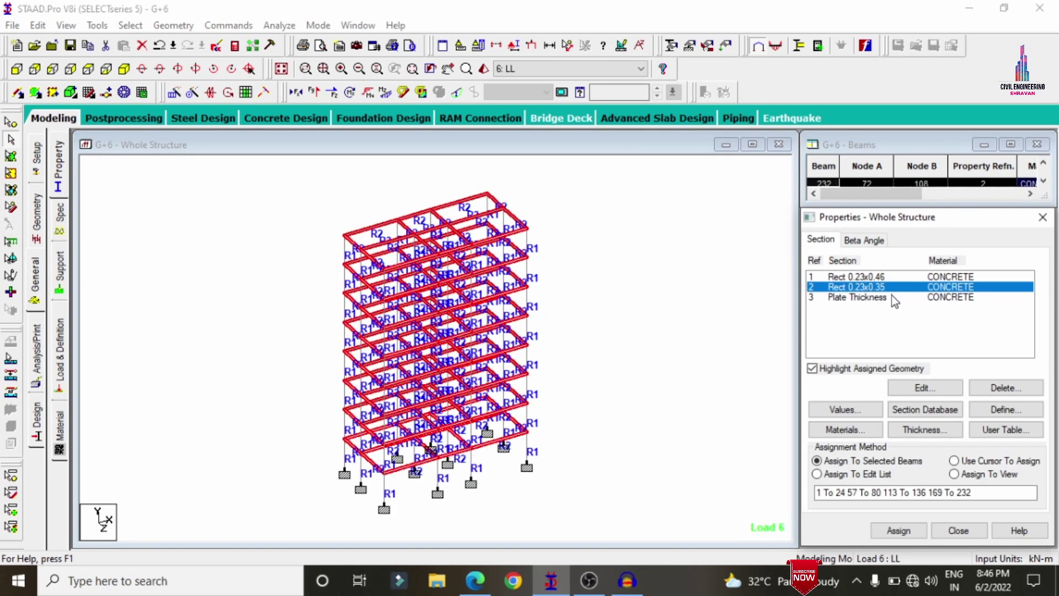
left_click(877, 279)
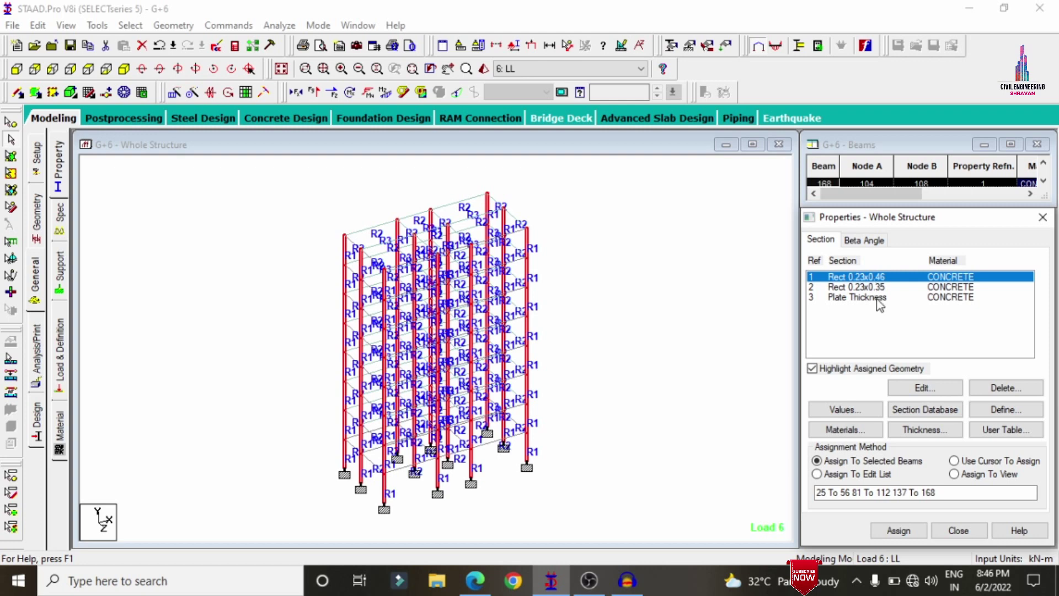
left_click(878, 299)
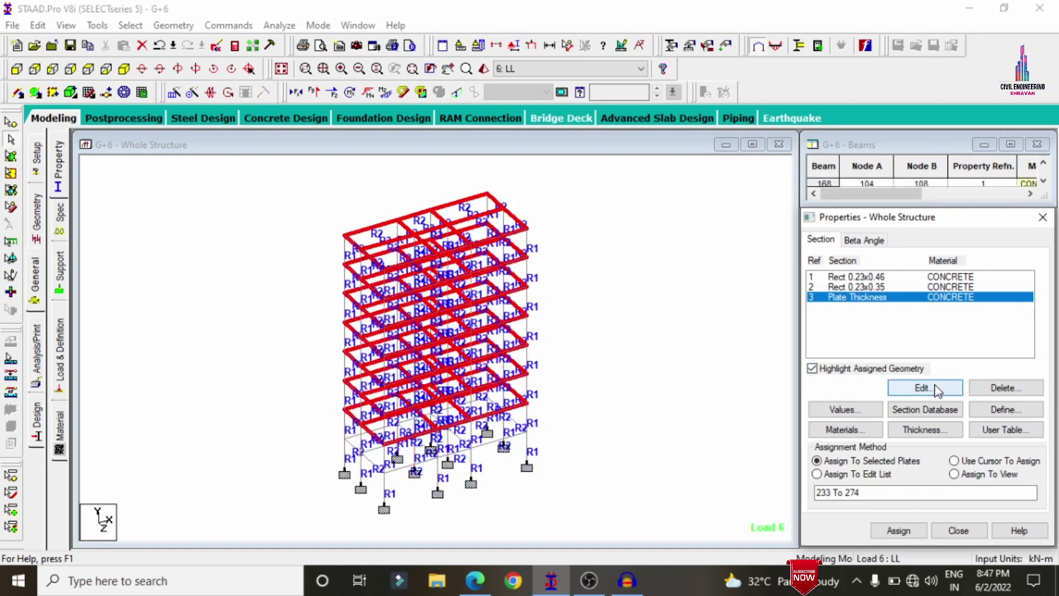
left_click(670, 326)
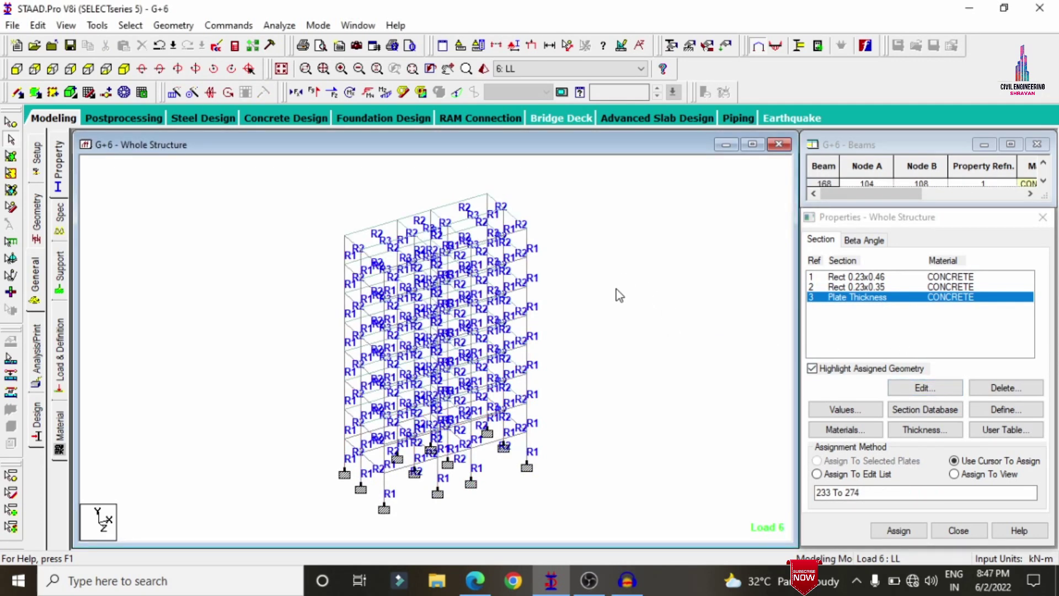
View the model in 3D rendering, enlarged and rotated to show roof slabs, then return to modeling.
left_click(561, 92)
left_click_drag(742, 260, 388, 131)
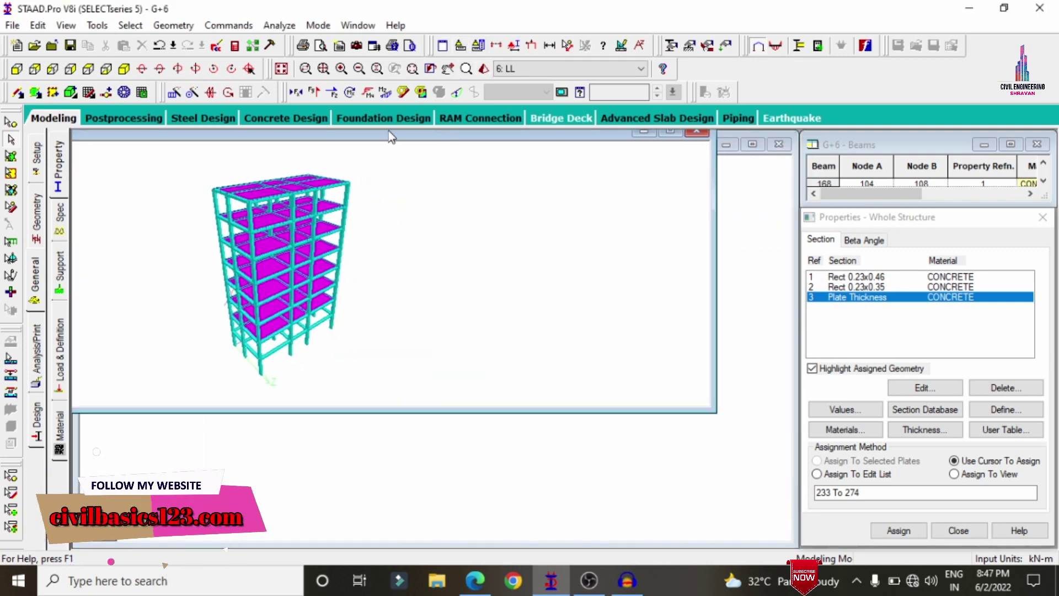
left_click(670, 131)
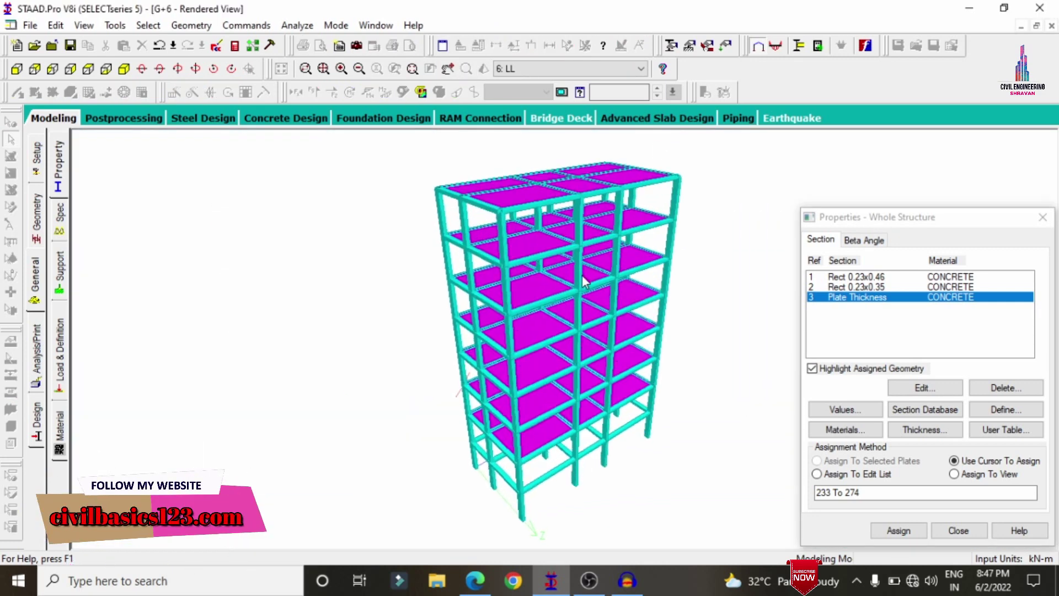
left_click_drag(618, 231, 237, 217)
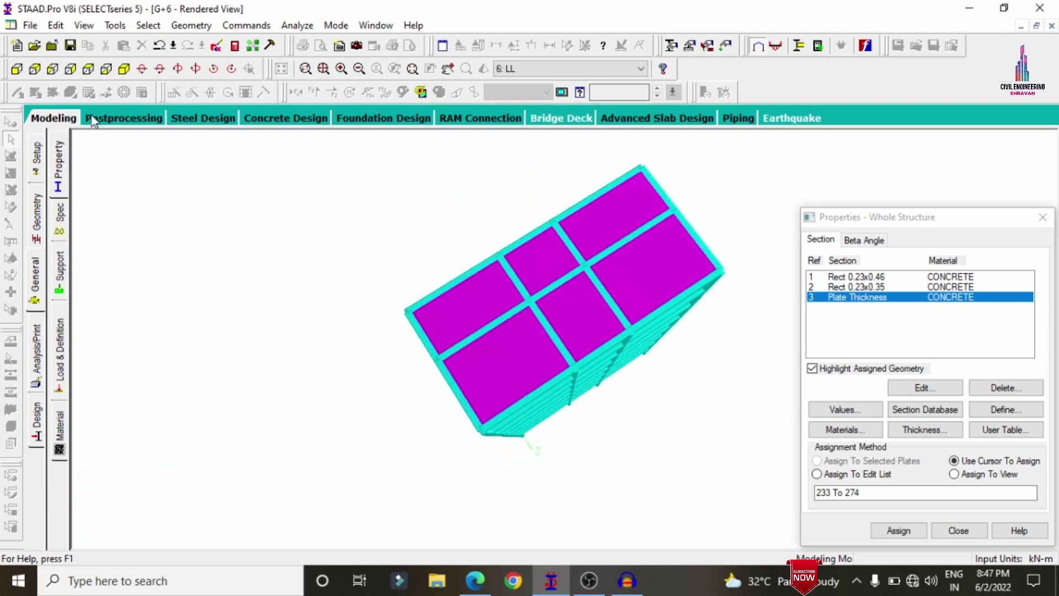
left_click(68, 121)
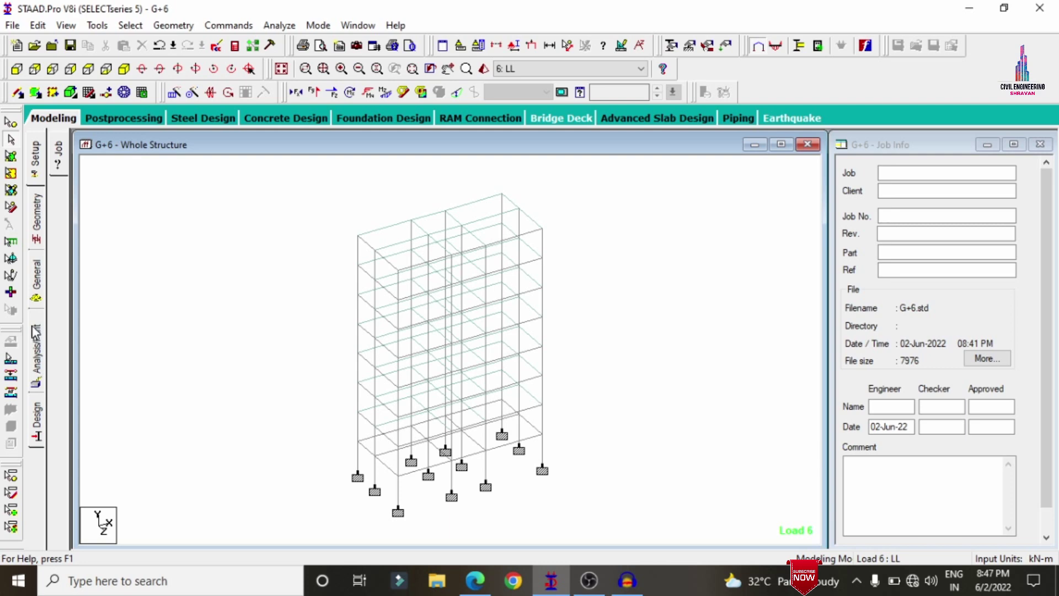
Expand Load Cases Details to list EQX, EQY, WX, WY, DL, LL and Indian combinations.
left_click(36, 275)
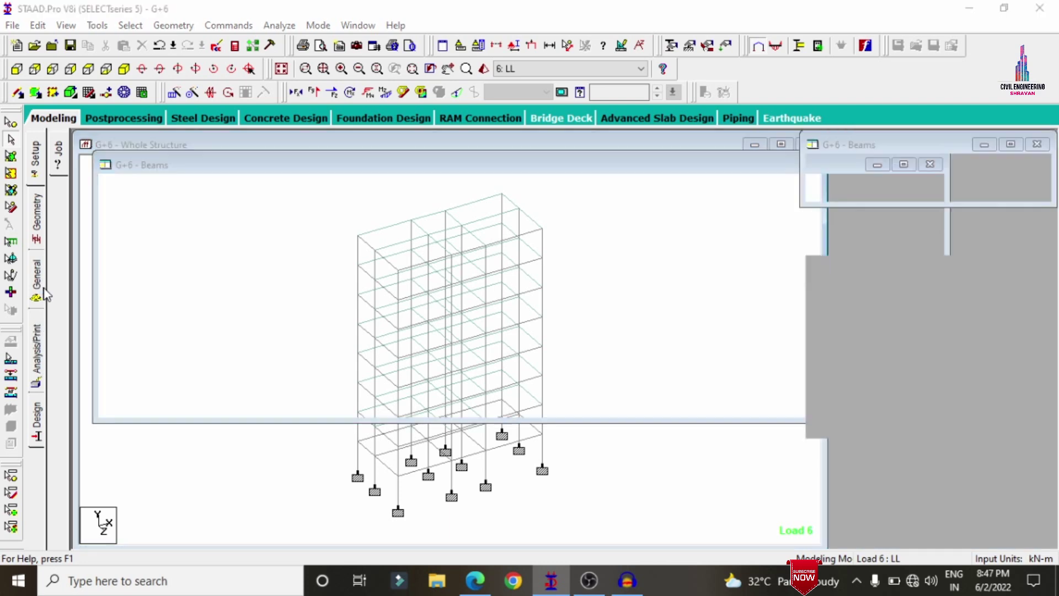
left_click(59, 347)
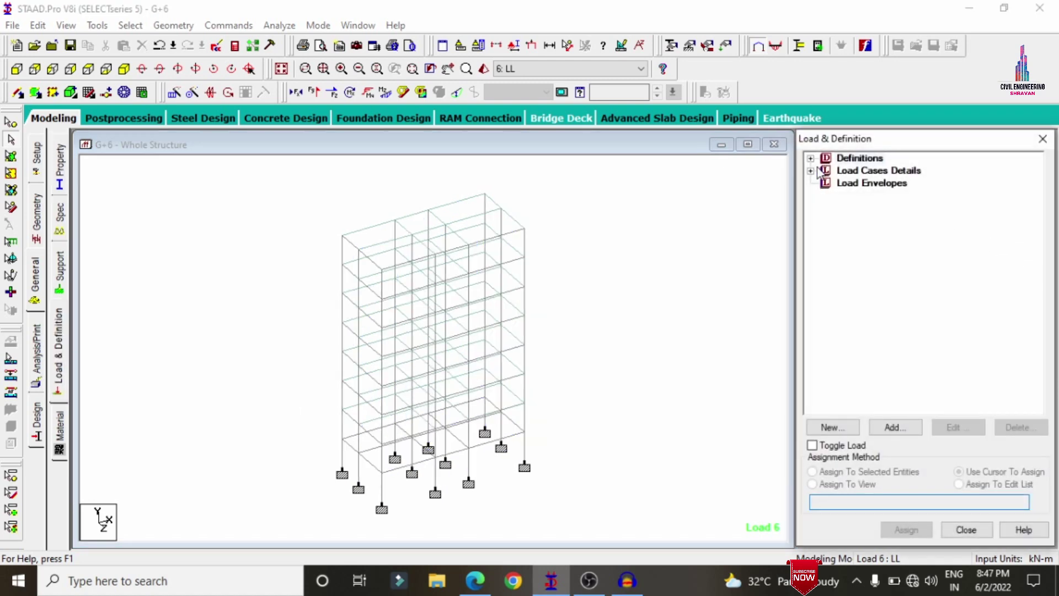
left_click(813, 173)
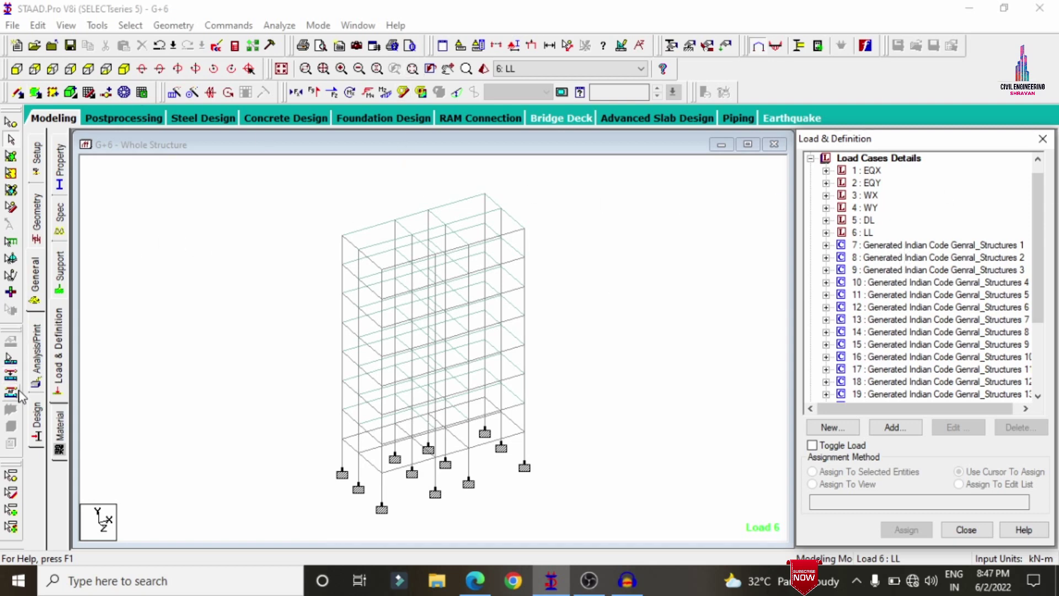
left_click(39, 418)
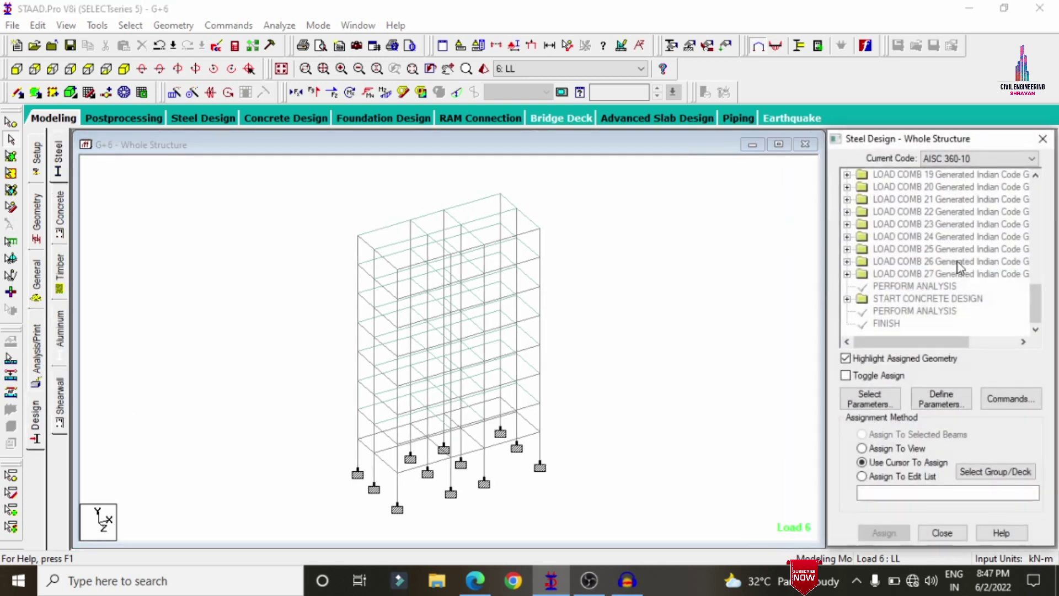
Review the concrete design commands: FC 30000, FYMAIN and FYSEC 500000, MAXMAIN 16.
left_click(847, 299)
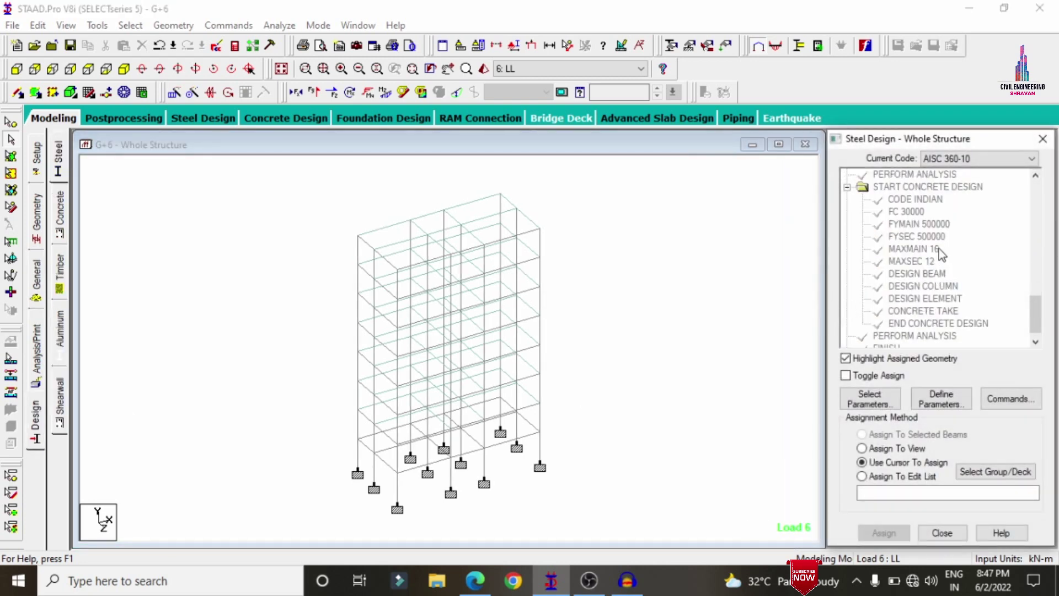
left_click(908, 212)
left_click(920, 226)
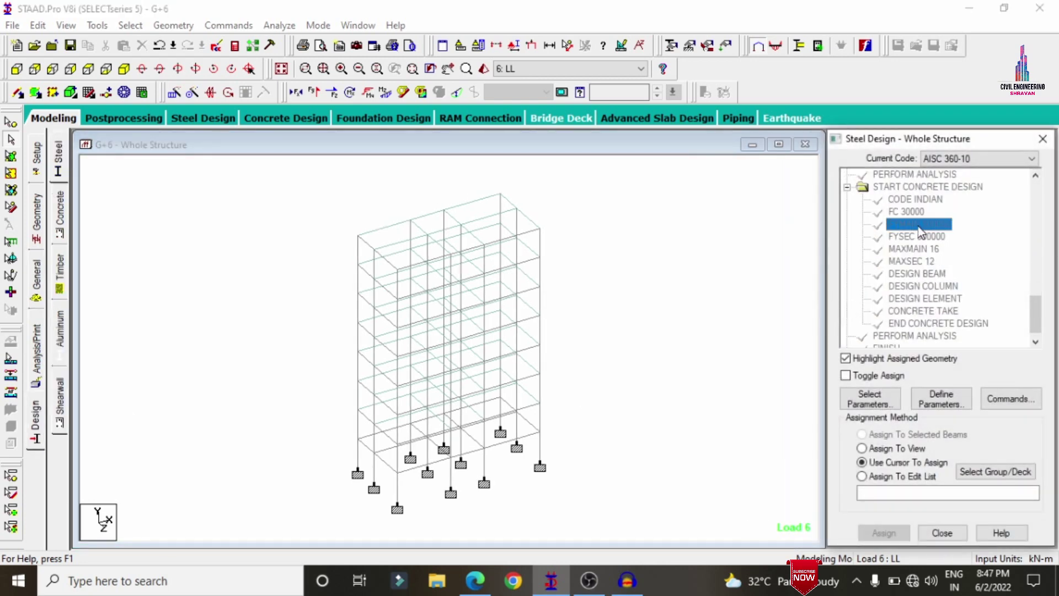
left_click(932, 237)
left_click(932, 249)
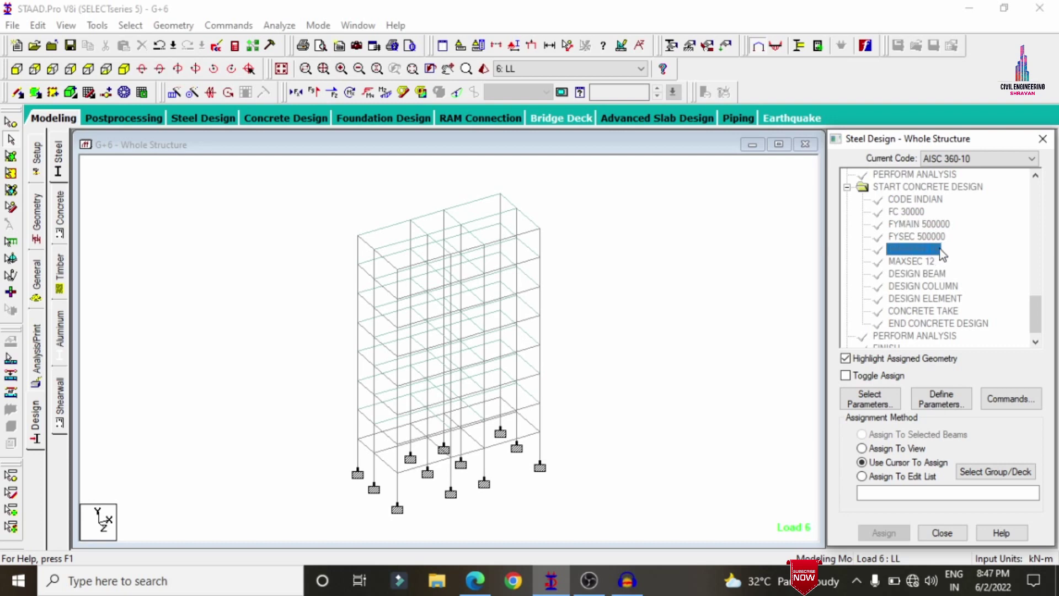
Check the top beam's IS-456 concrete design reinforcement results, then clear the selection.
left_click(738, 215)
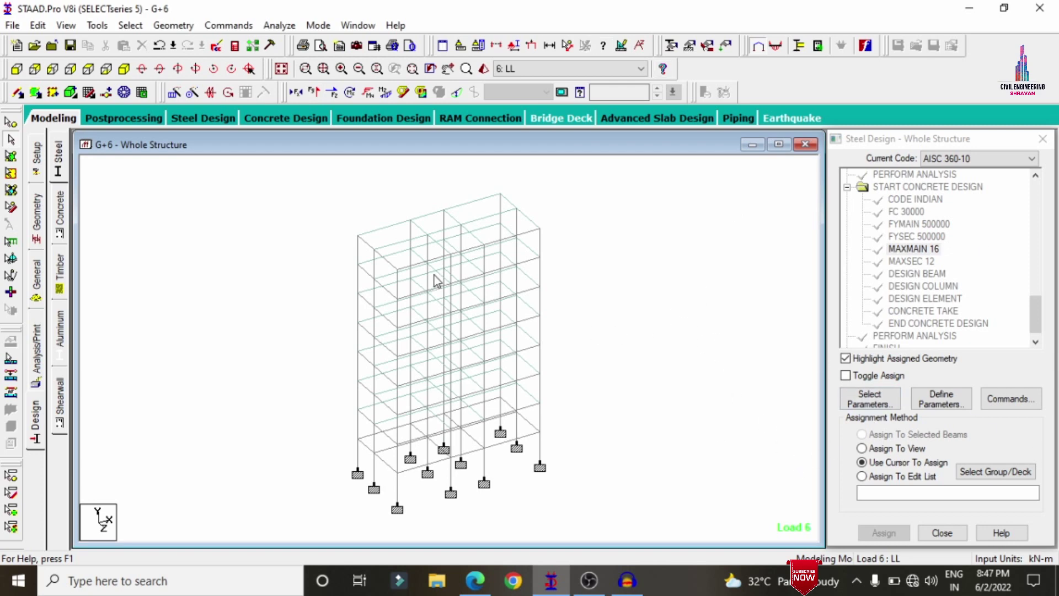
double_click(381, 229)
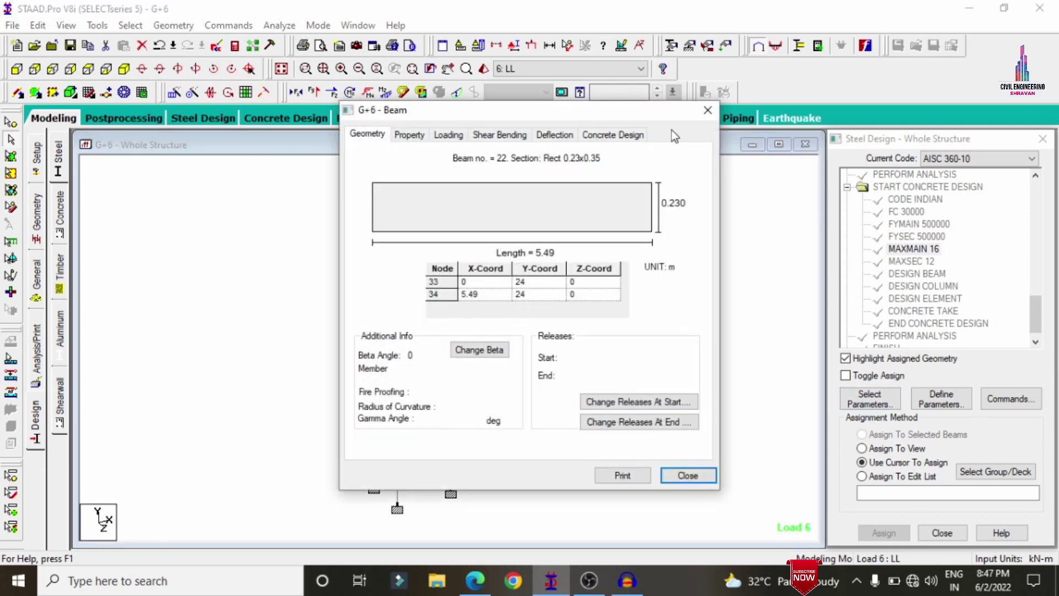
left_click(620, 136)
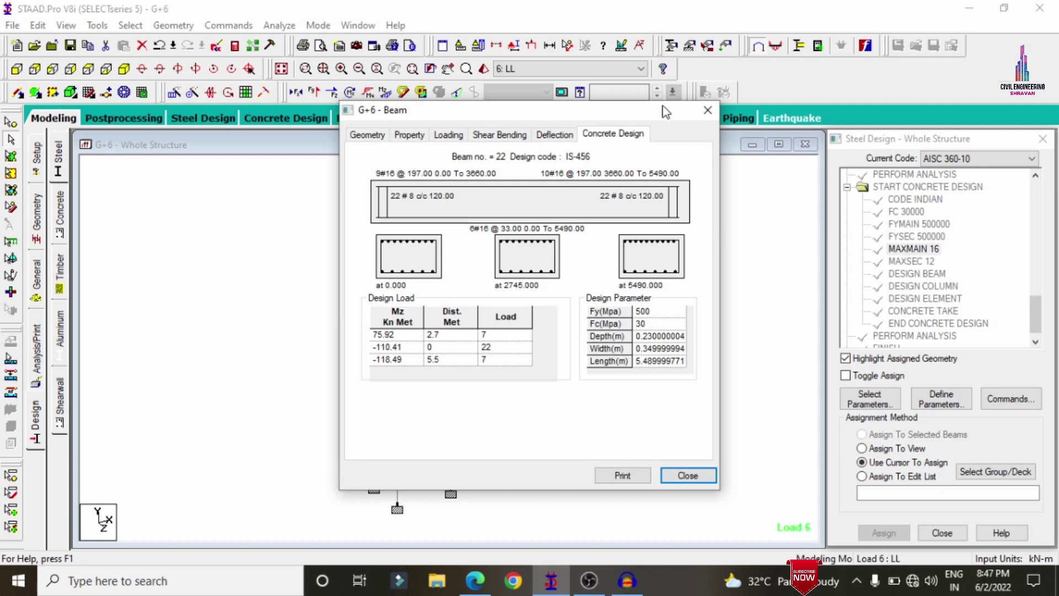
left_click(707, 110)
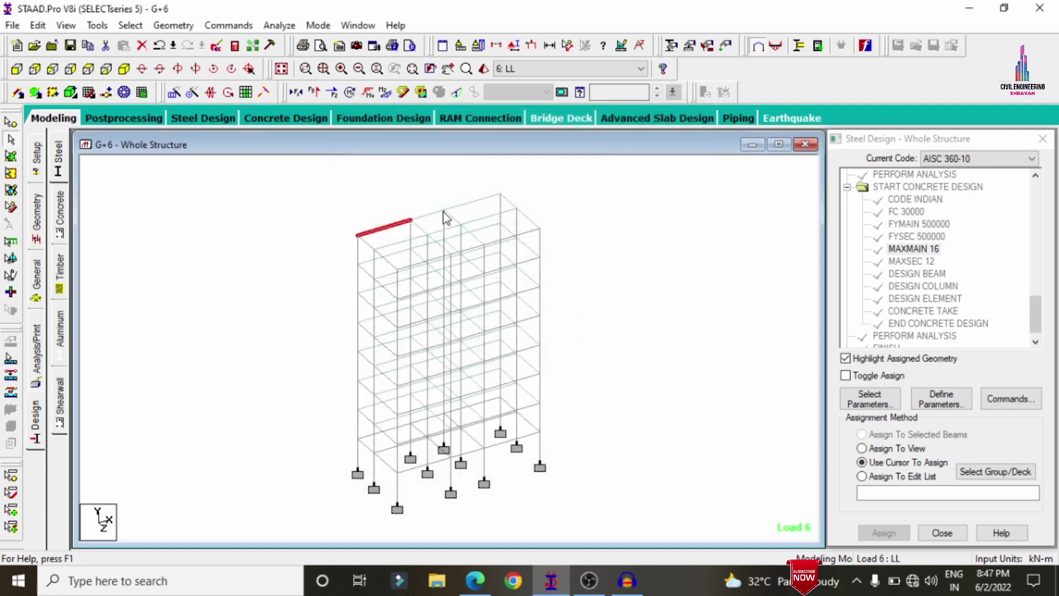
left_click(683, 282)
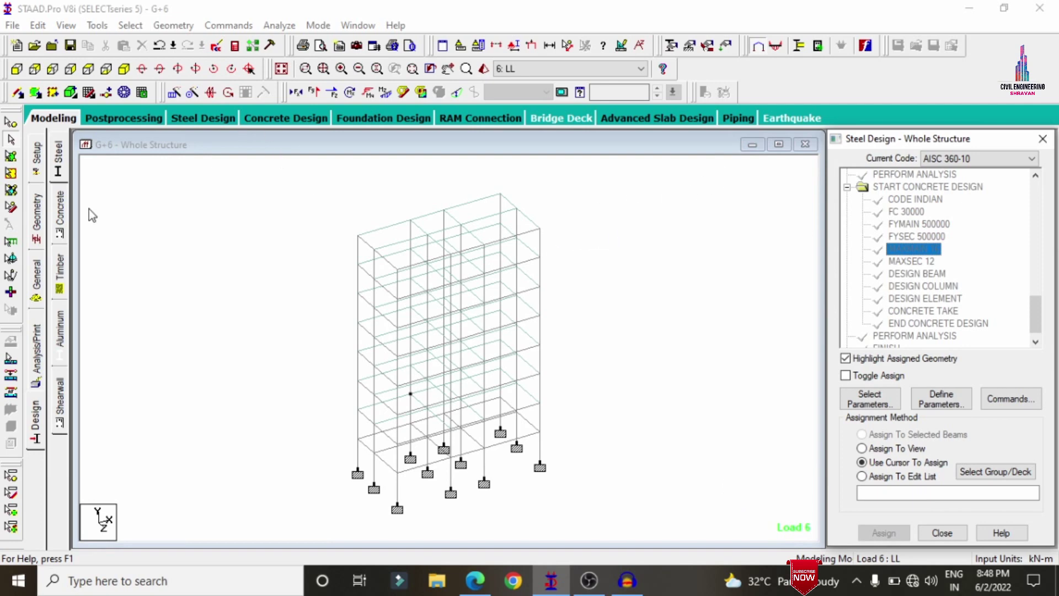
Include load cases EQX, EQY, WX, WY, DL and LL for foundation design and run STAAD.foundation.
left_click(404, 120)
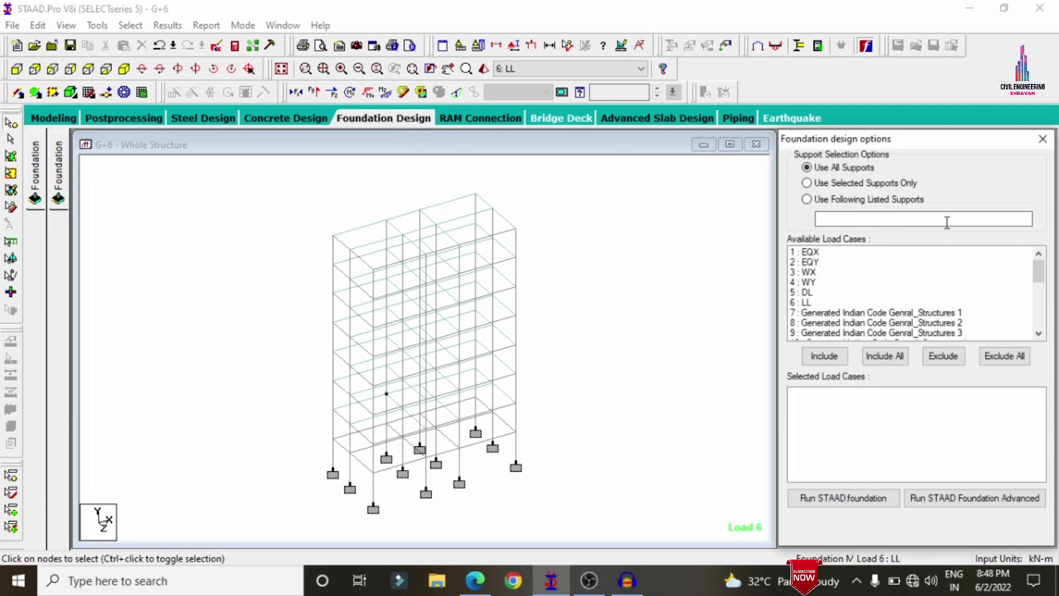
left_click_drag(810, 252, 811, 305)
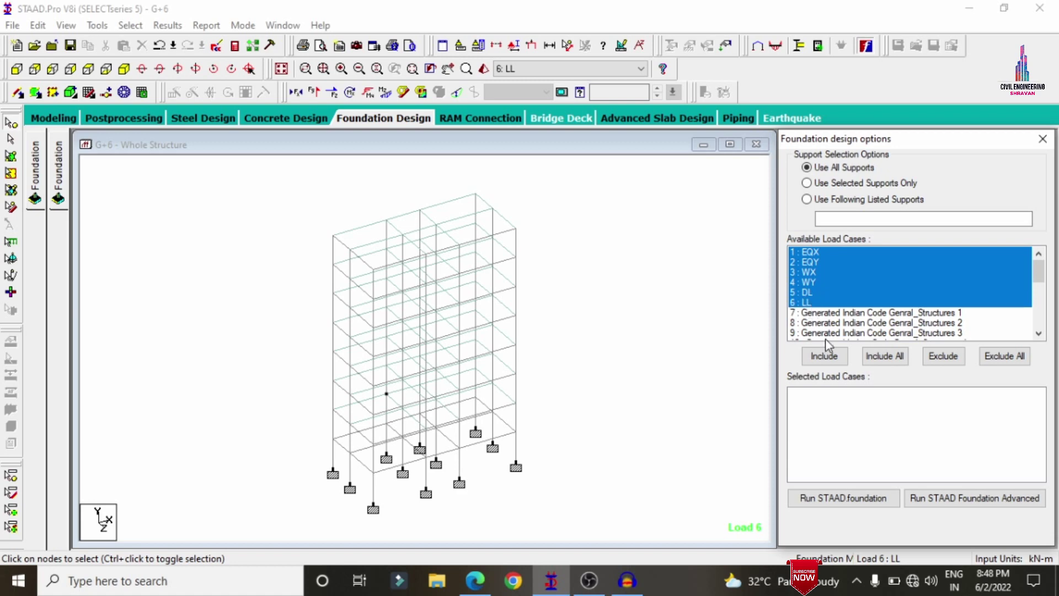
left_click(822, 357)
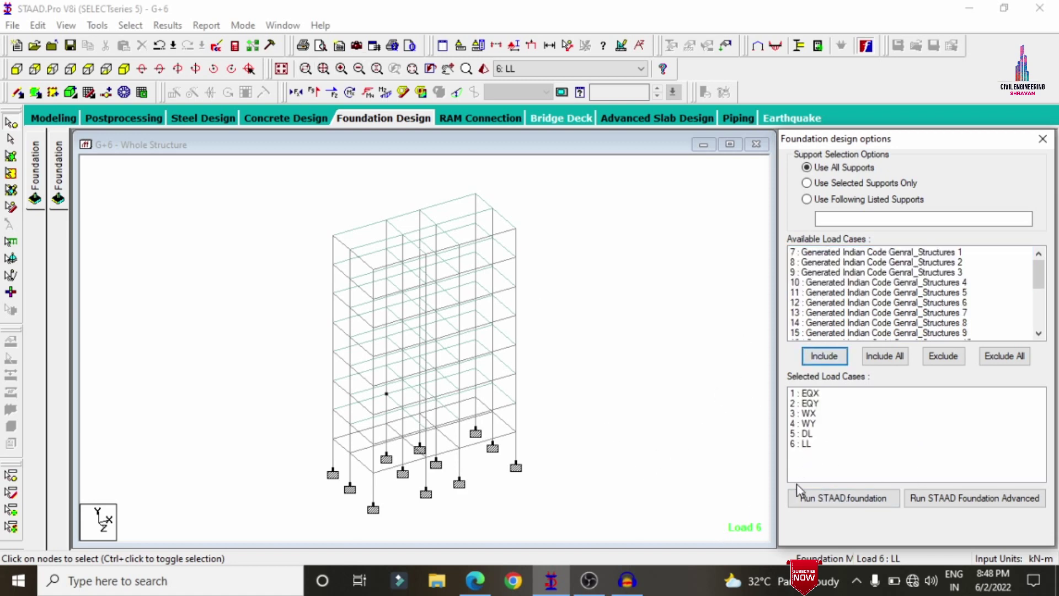
left_click(842, 499)
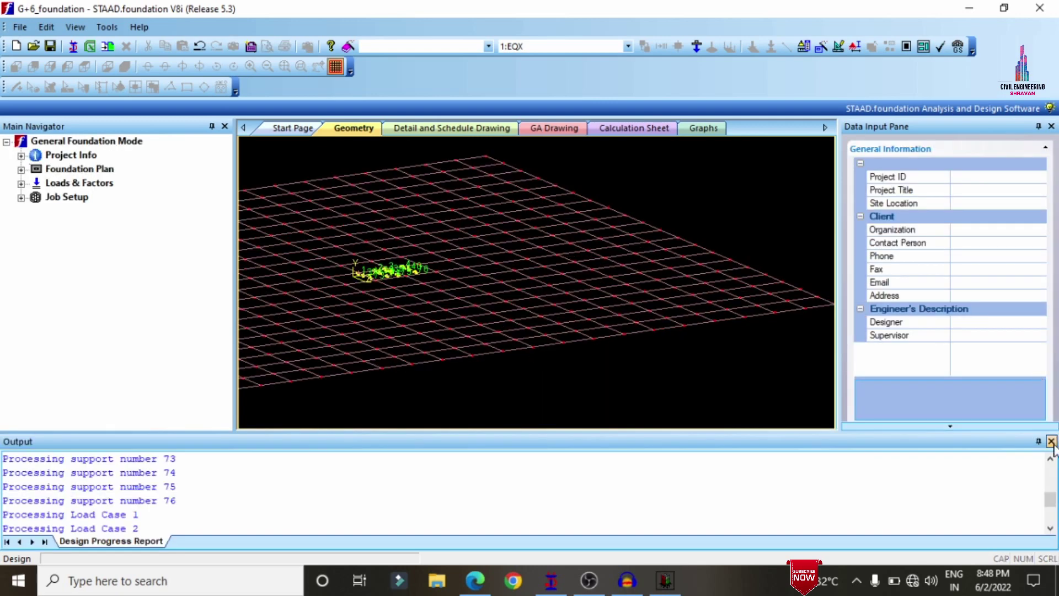
Close the Output pane, zoom in on the twelve supports, and expand Loads & Factors.
left_click(1051, 441)
scroll(346, 322, "up", 5)
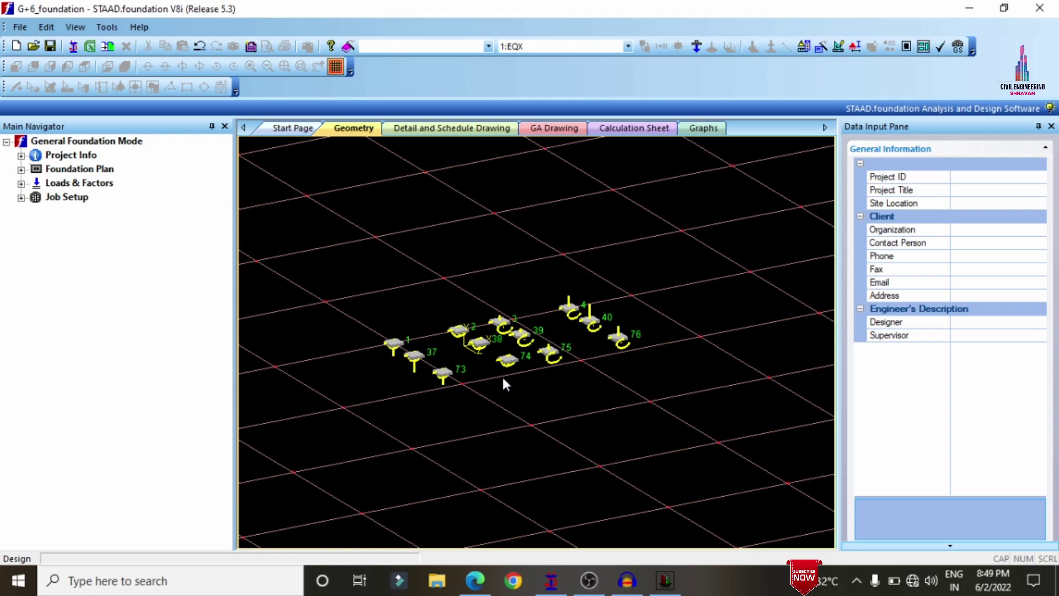
left_click(19, 185)
left_click(20, 184)
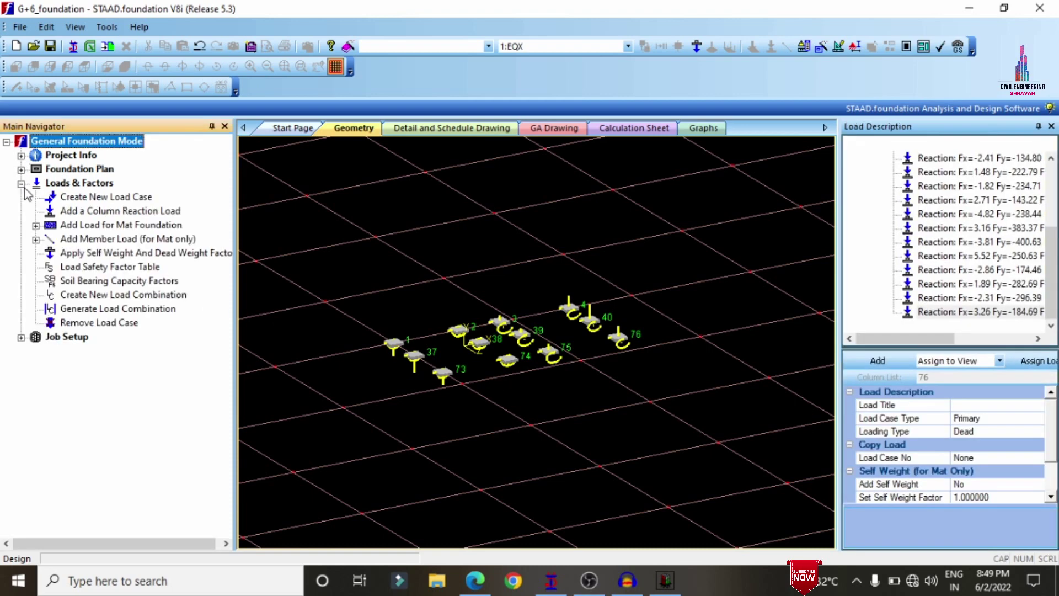
Generate INDIAN-table service combinations 101–102 and ultimate combinations 201–204.
left_click(95, 309)
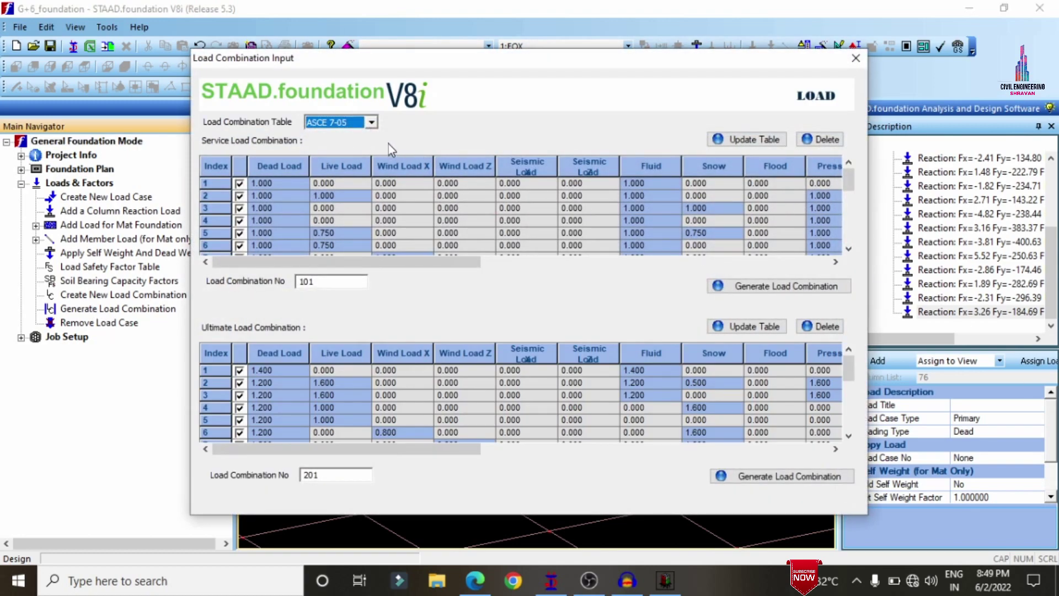
left_click(333, 121)
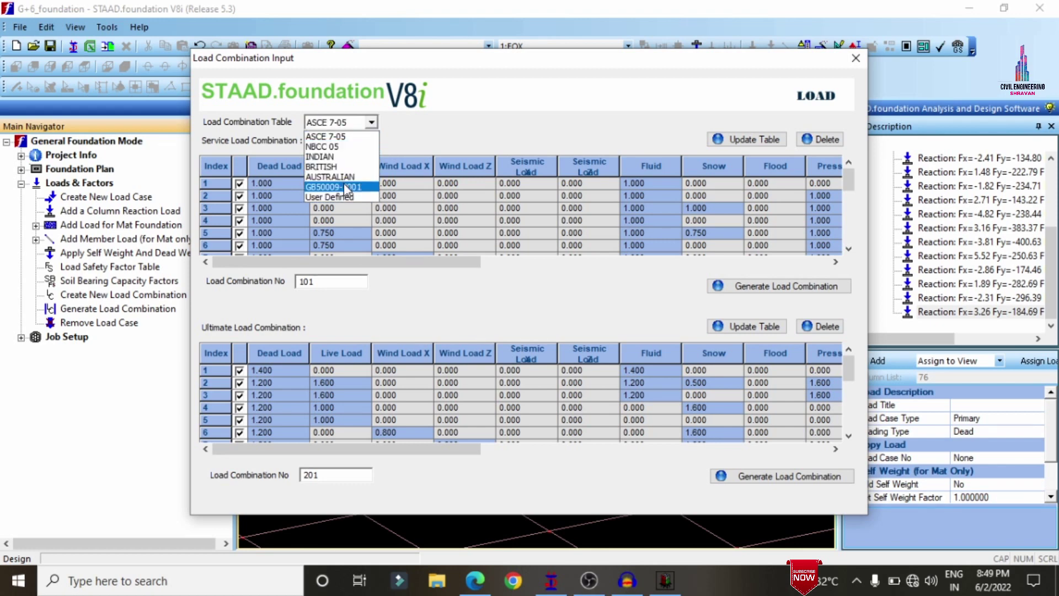
left_click(329, 157)
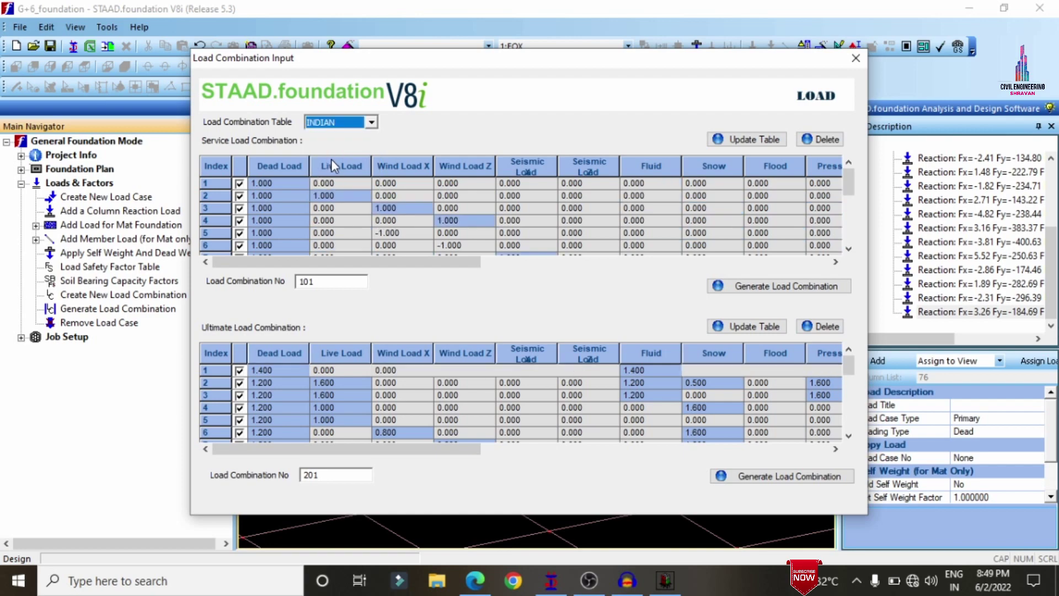
left_click(768, 287)
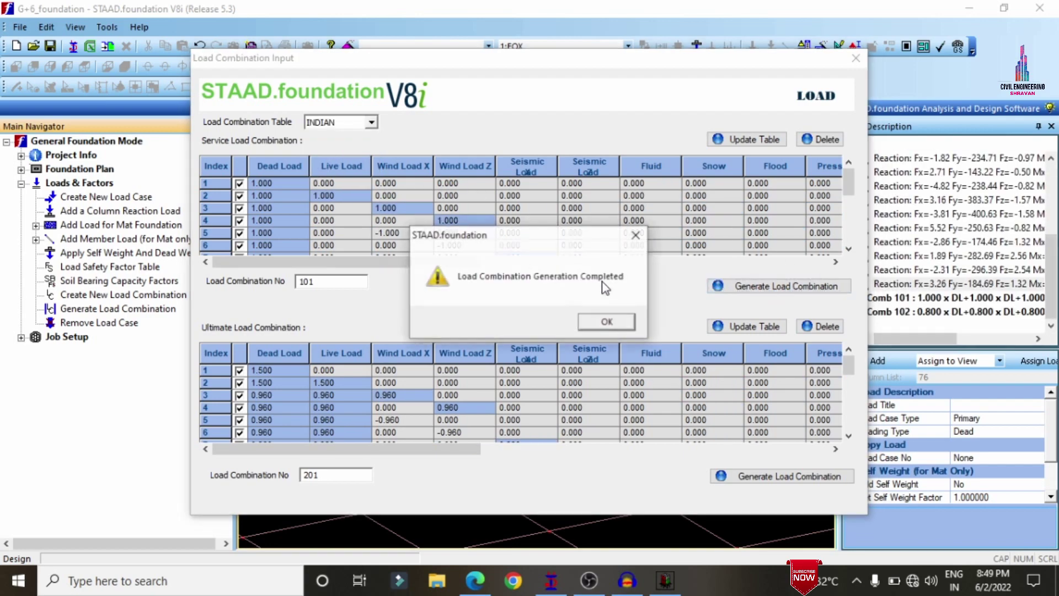
left_click(602, 315)
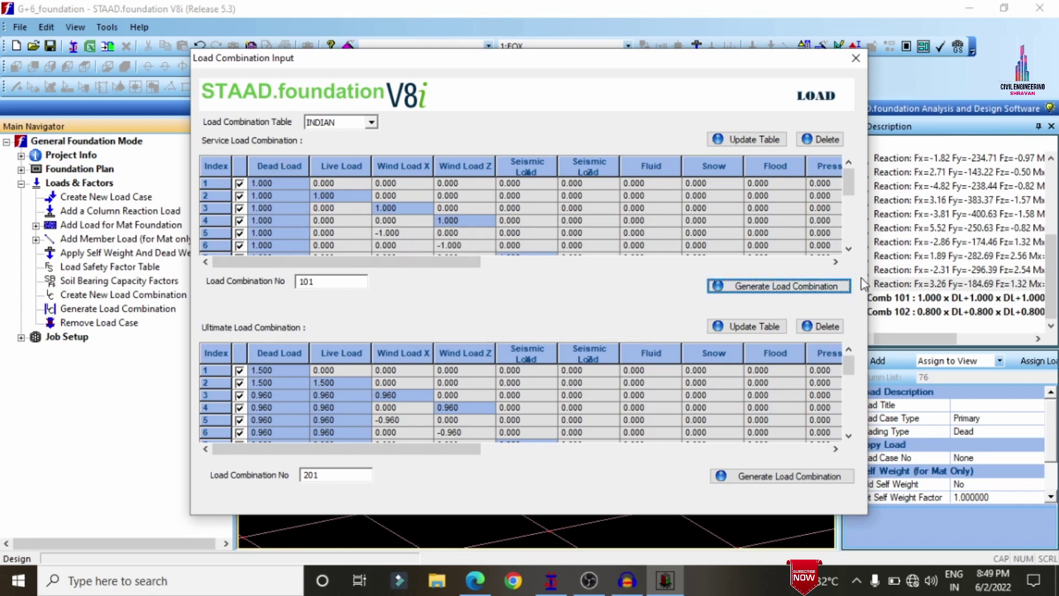
left_click(812, 477)
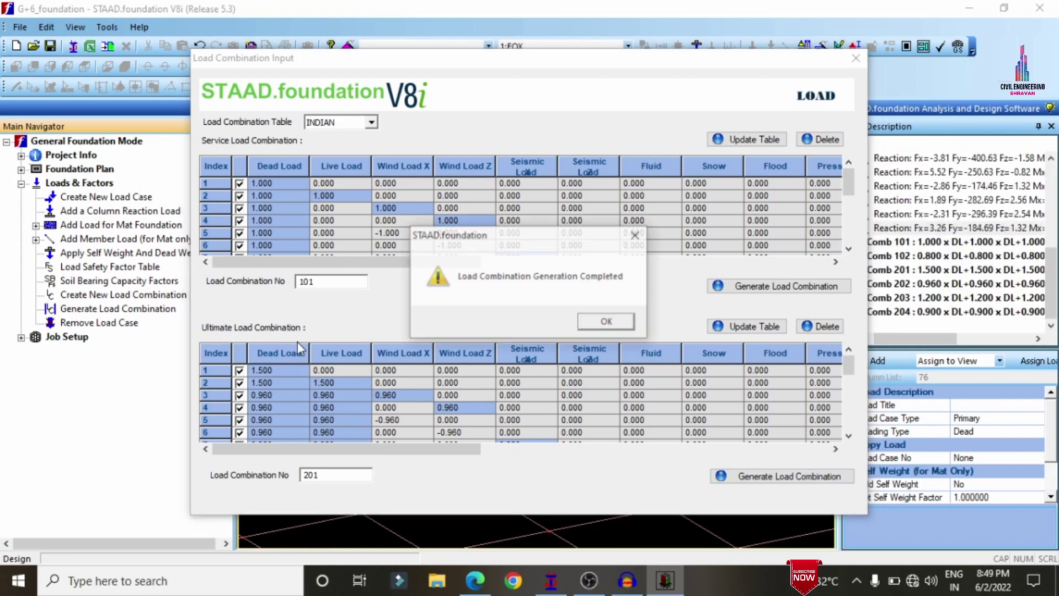
left_click(605, 324)
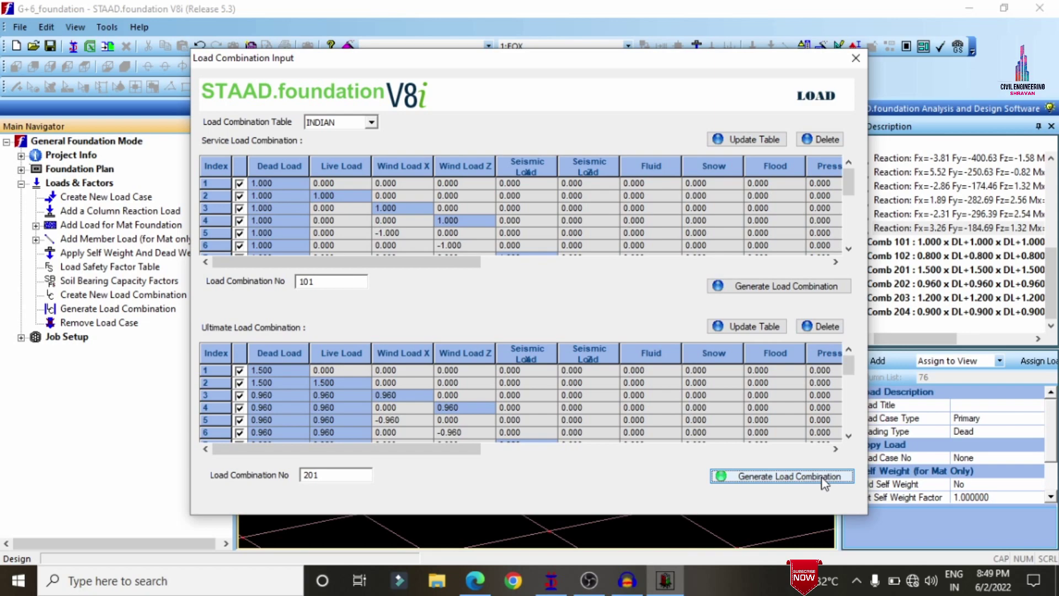
left_click(853, 64)
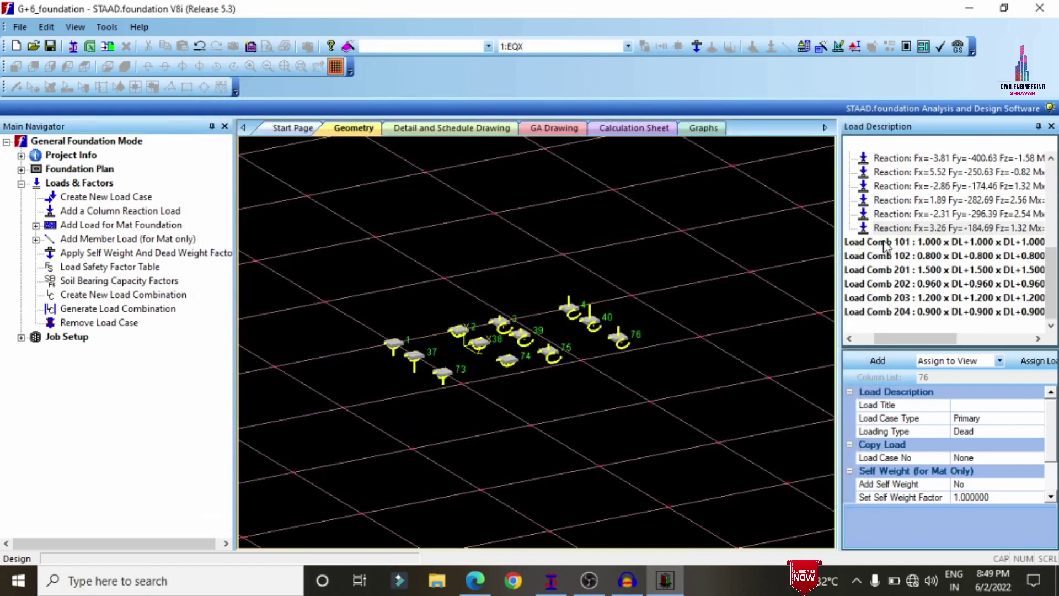
Step through Load Combs 101 to 204 in turn, then expand Job Setup.
left_click(888, 245)
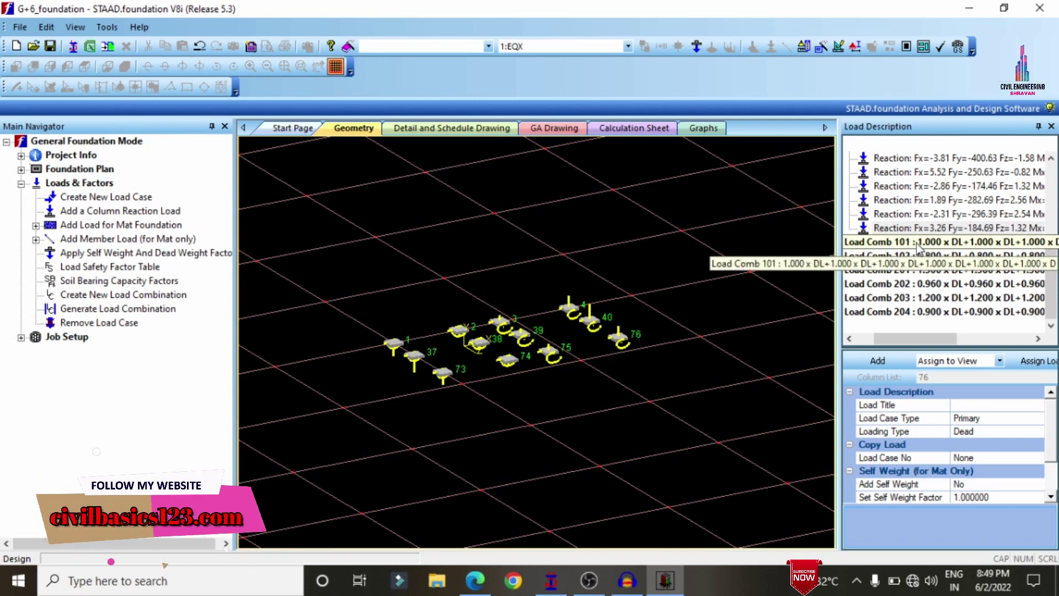
left_click(915, 256)
left_click(912, 270)
left_click(910, 283)
left_click(913, 298)
left_click(911, 311)
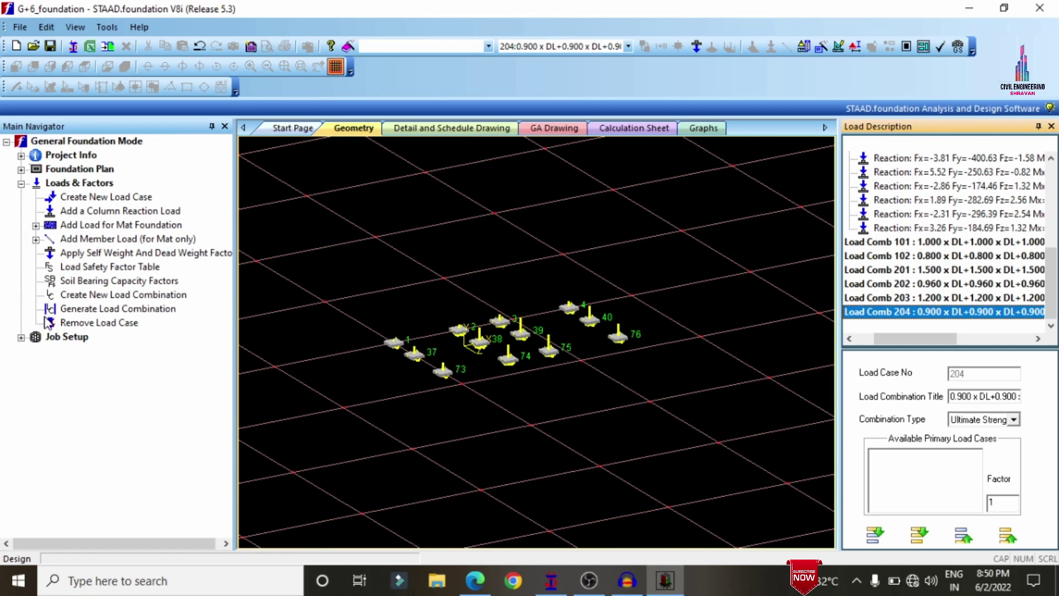
left_click(21, 338)
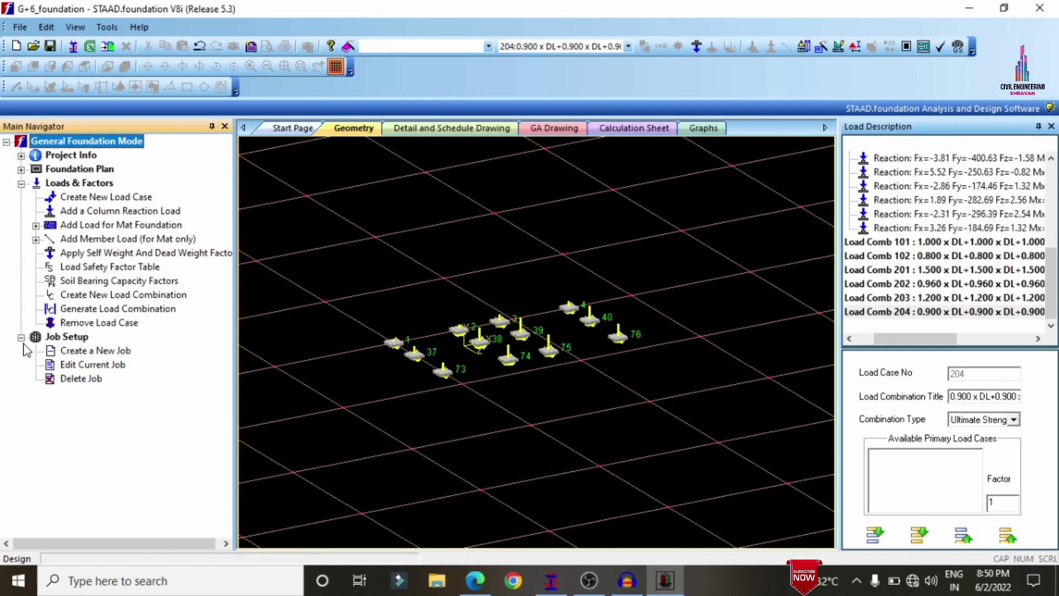
Start a new isolated footing job named G+6 using the Indian design code and SI units.
left_click(93, 355)
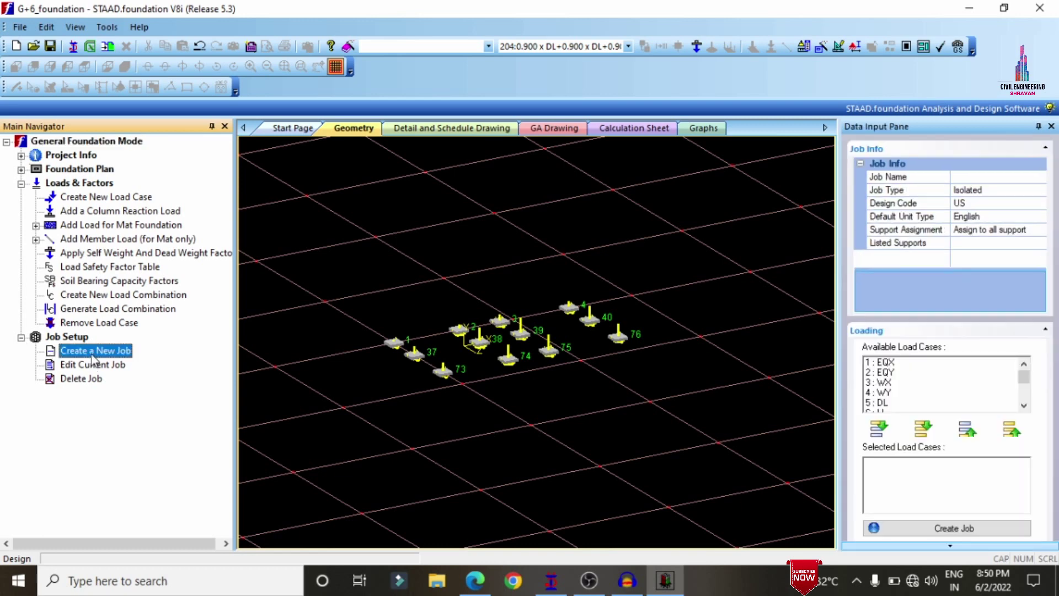
left_click(972, 176)
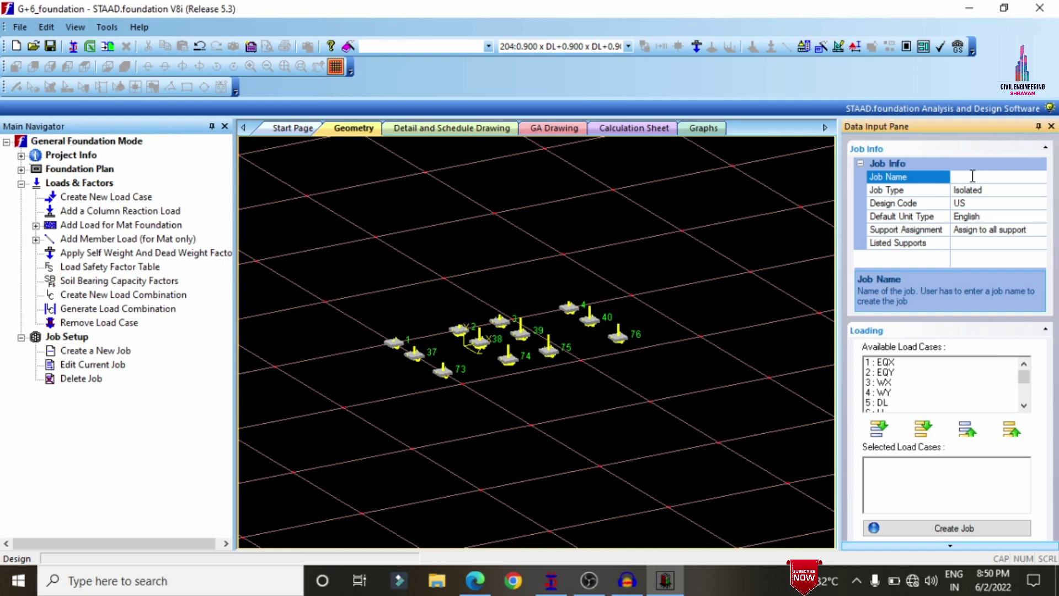
type("G+6")
left_click(1037, 191)
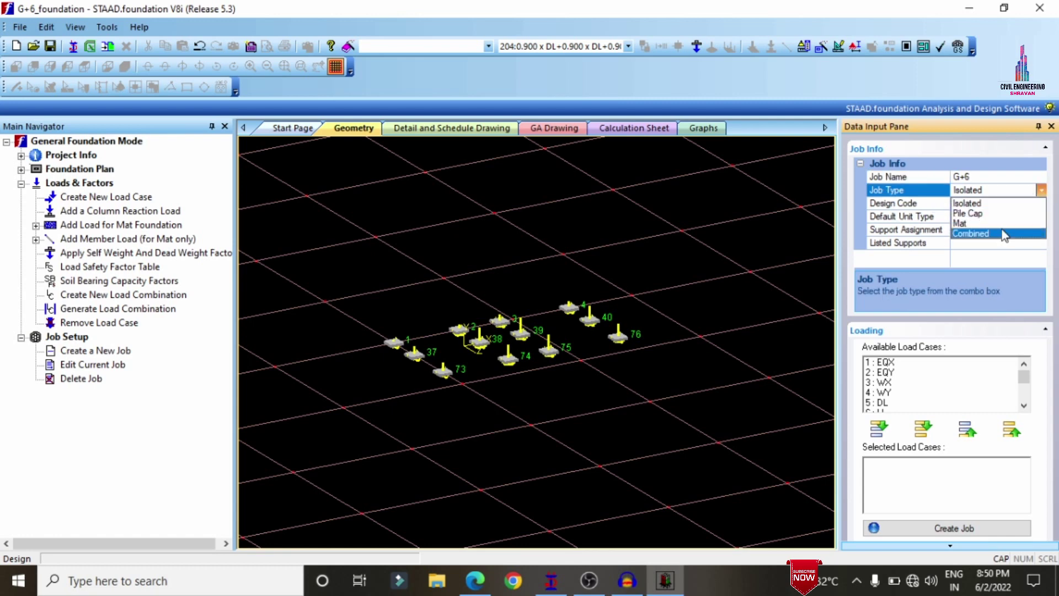
left_click(993, 203)
left_click(1040, 203)
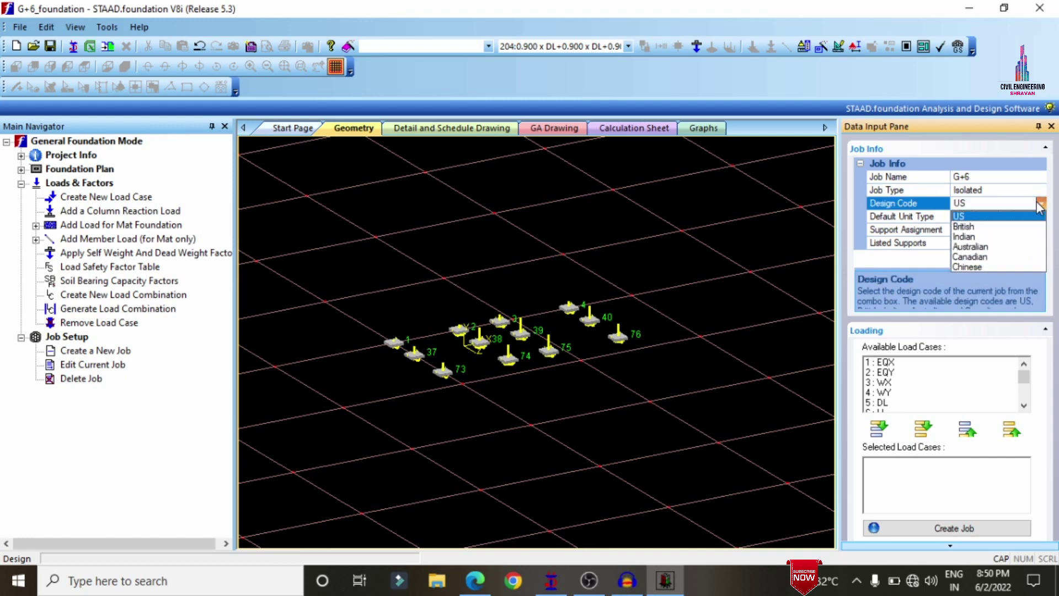
left_click(985, 237)
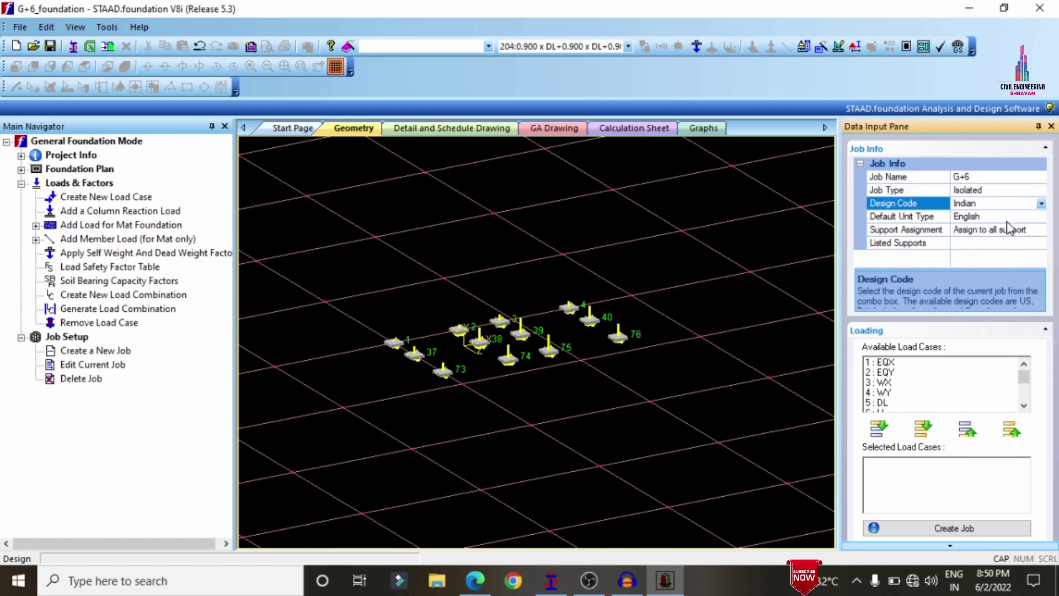
left_click(1041, 217)
left_click(999, 238)
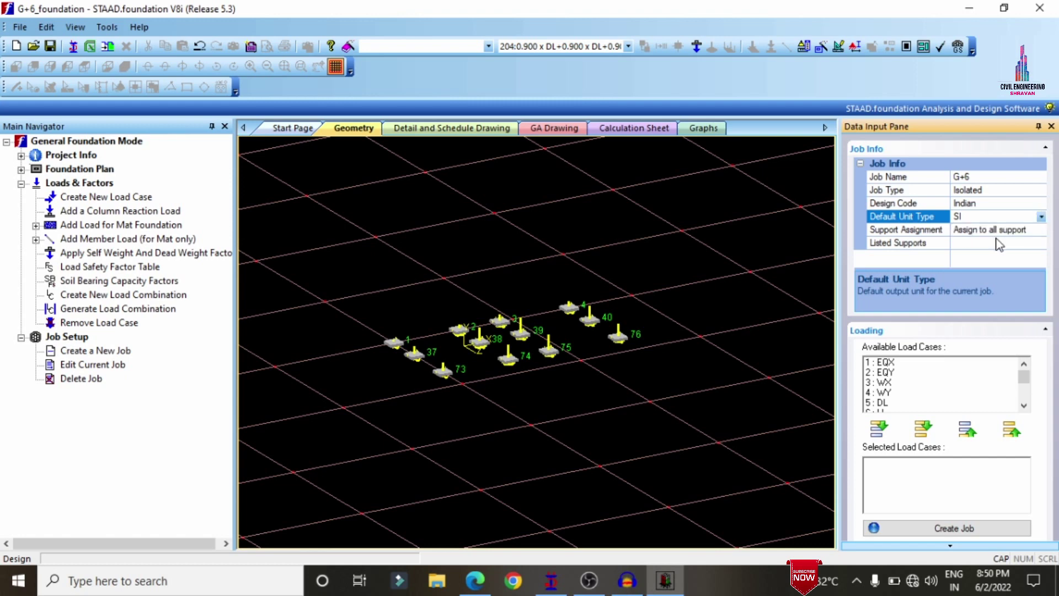
Add load combinations 101 through 204 to the job and create it.
scroll(893, 409, "down", 3)
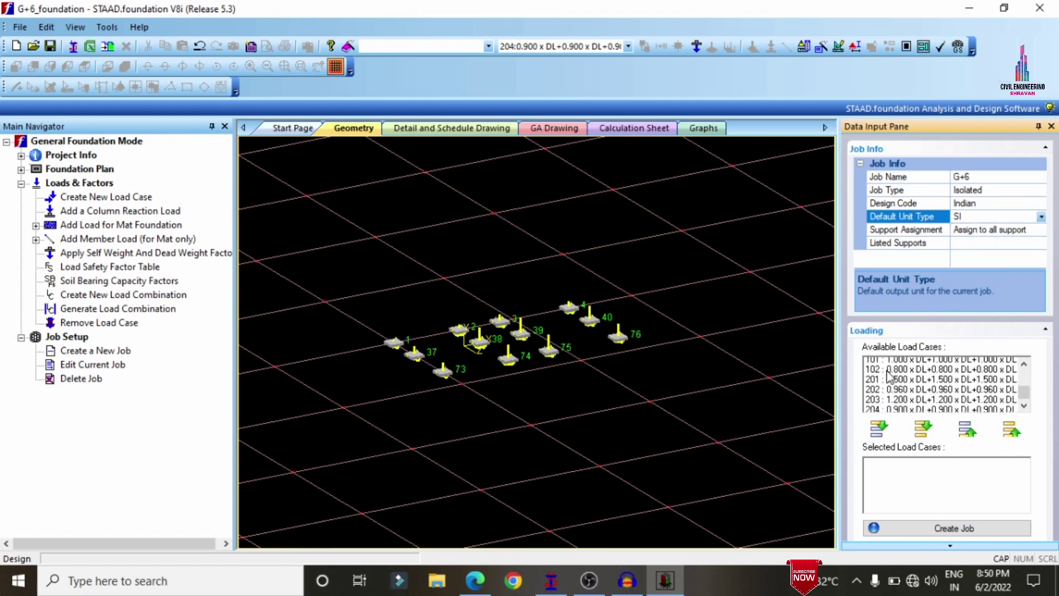
scroll(889, 393, "up", 1)
left_click(888, 382)
left_click(881, 393, "shift")
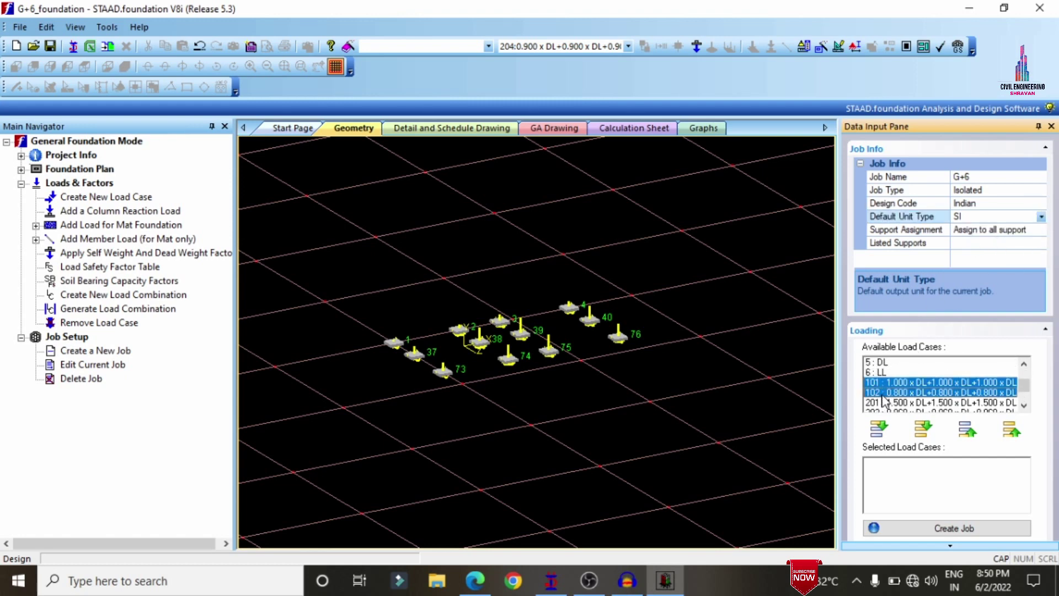
scroll(882, 393, "down", 3)
left_click(882, 383, "shift")
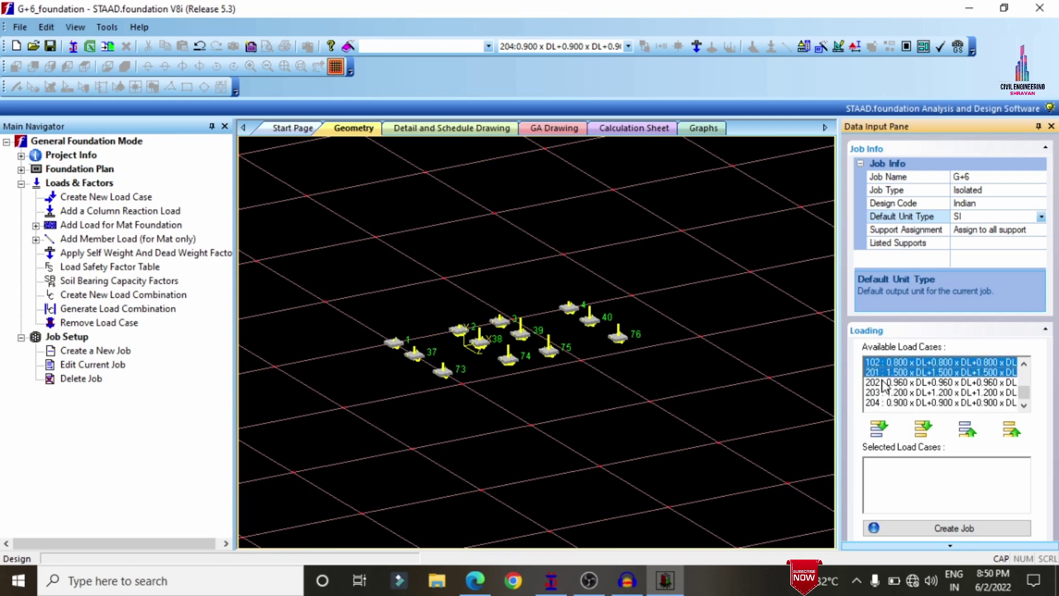
left_click(885, 392, "shift")
left_click(885, 402, "shift")
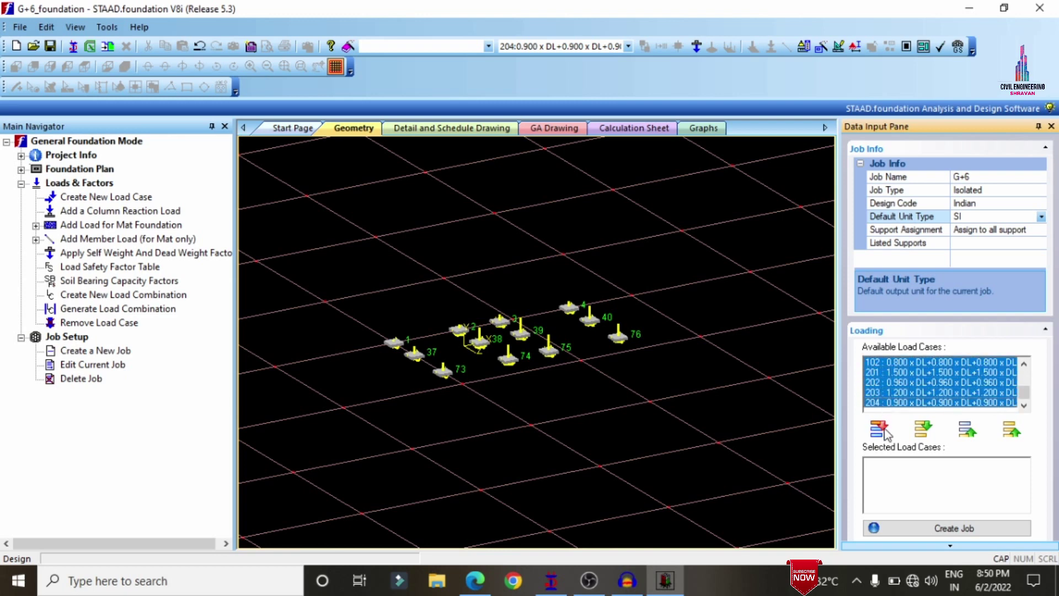
left_click(879, 429)
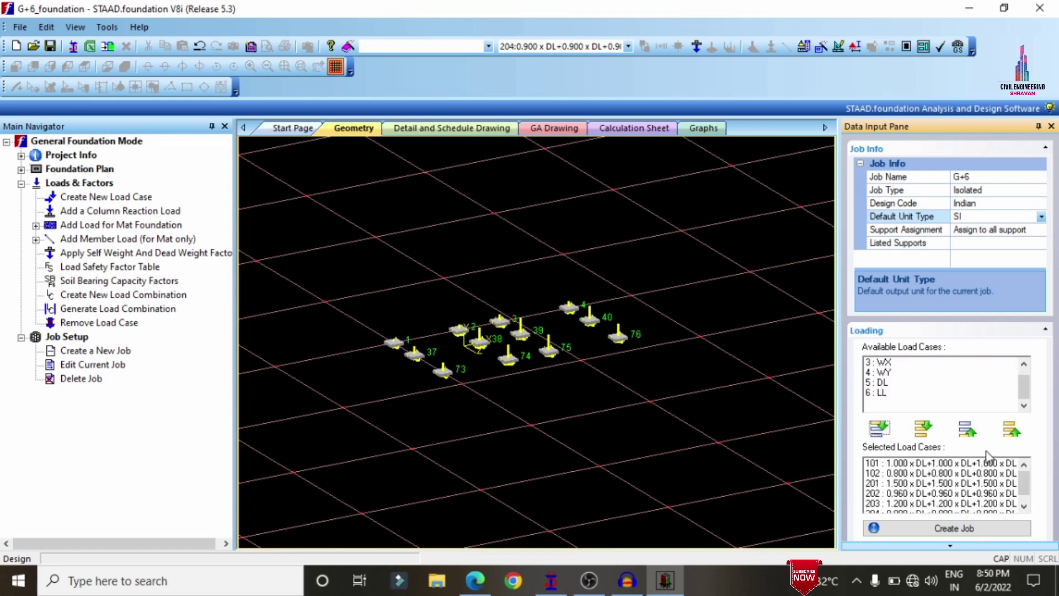
left_click(941, 529)
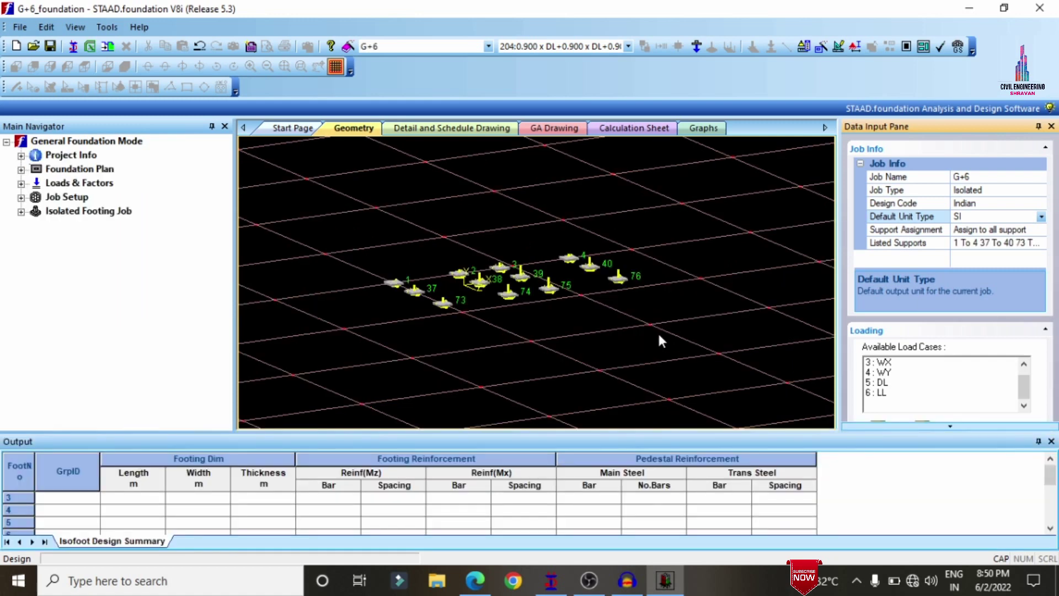
Close the design summary, expand Design Parameters, and return to Concrete & Rebar without designing.
left_click(1051, 441)
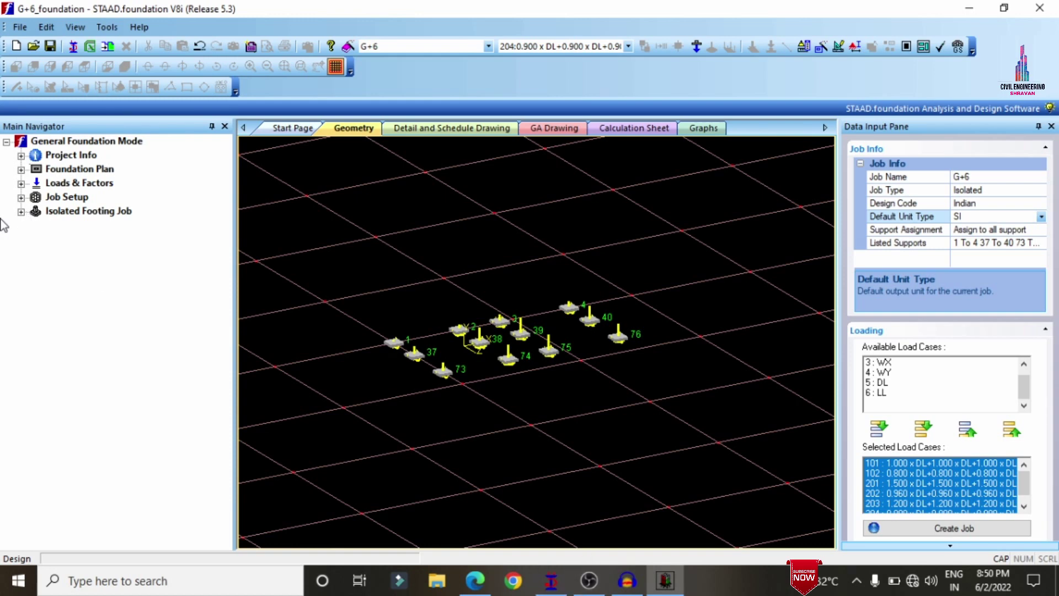
left_click(21, 211)
left_click(35, 226)
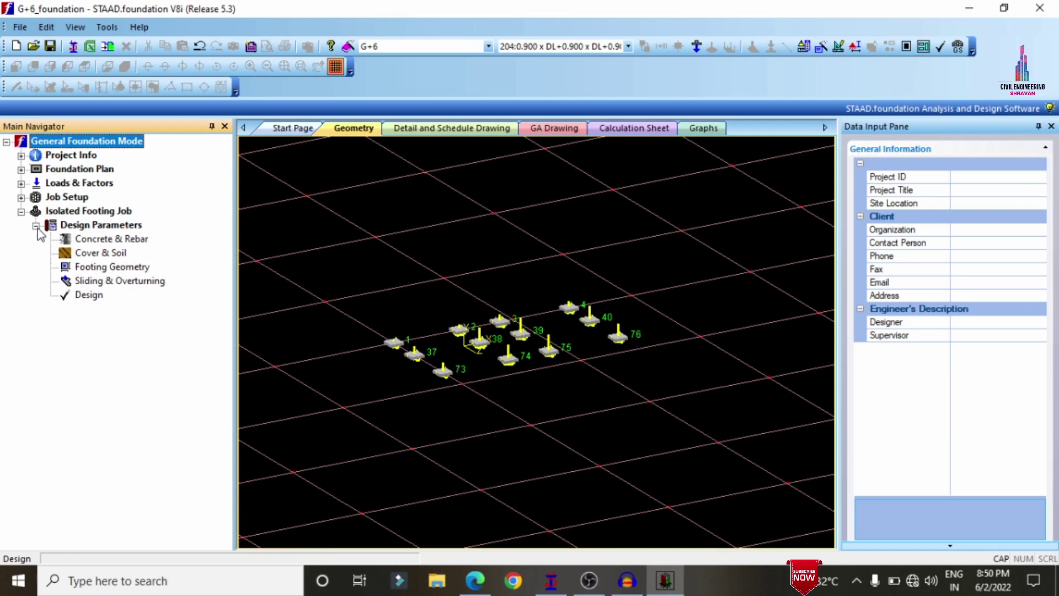
left_click(117, 245)
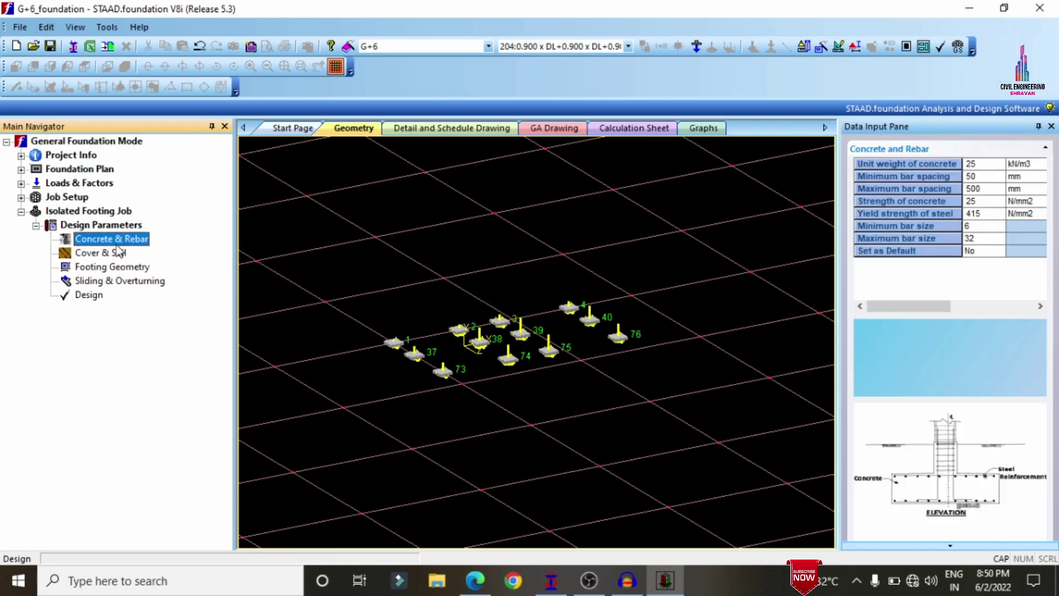
left_click(114, 253)
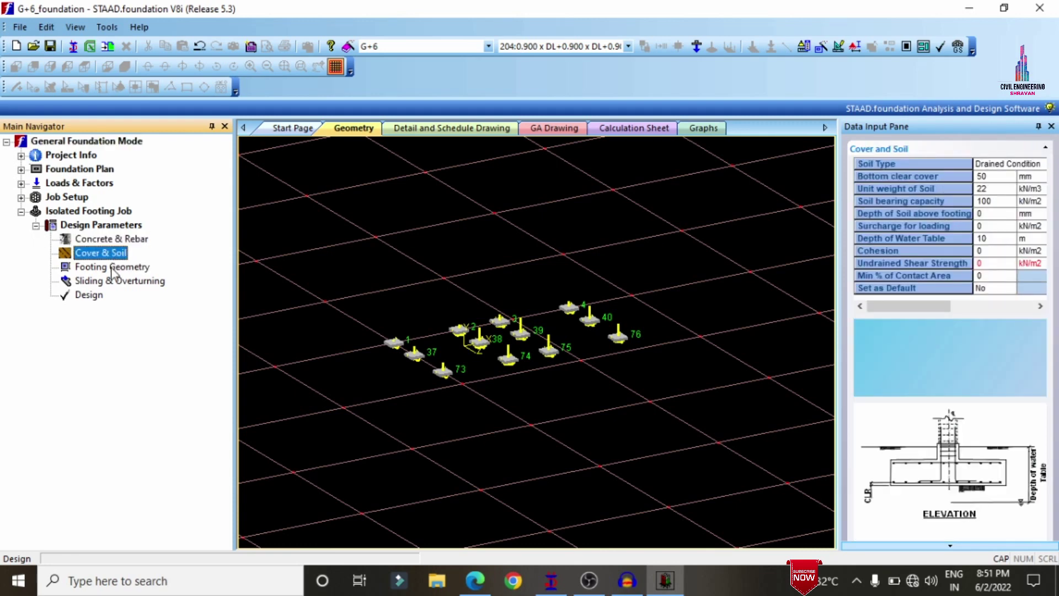
left_click(113, 268)
left_click(119, 281)
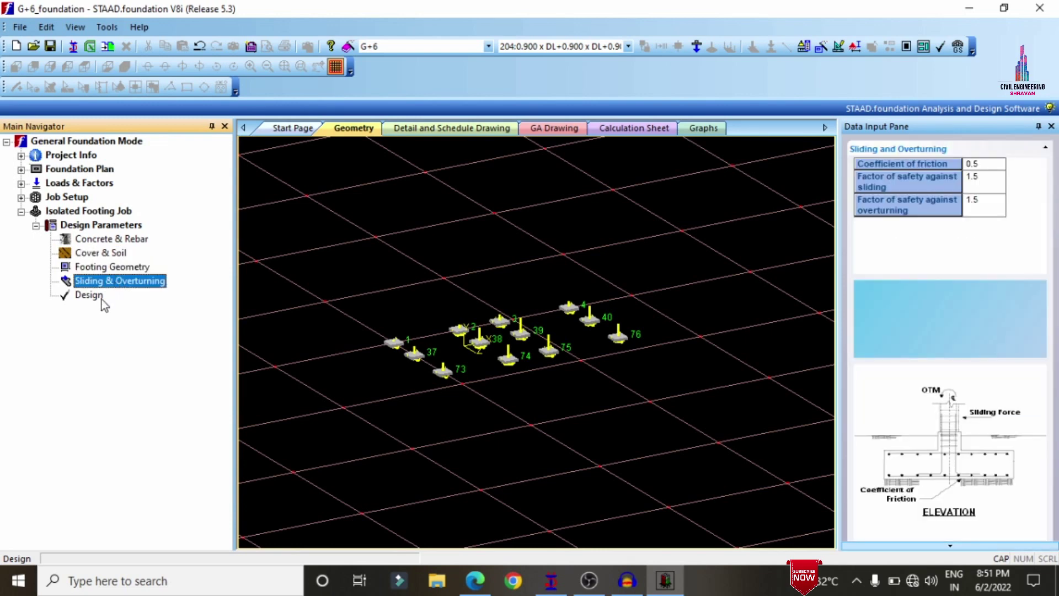
left_click(102, 301)
left_click(585, 321)
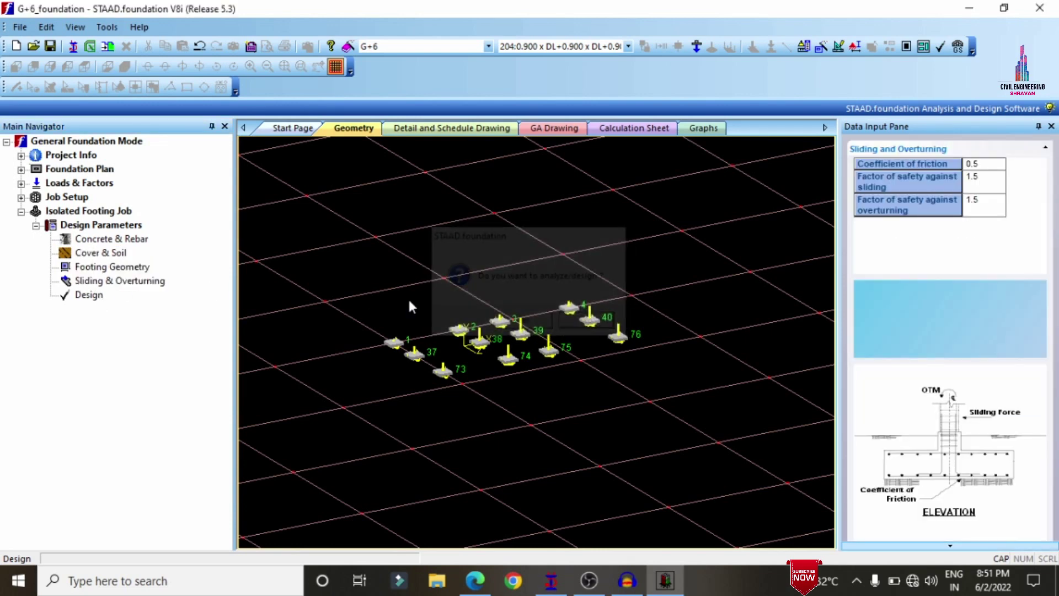
left_click(100, 241)
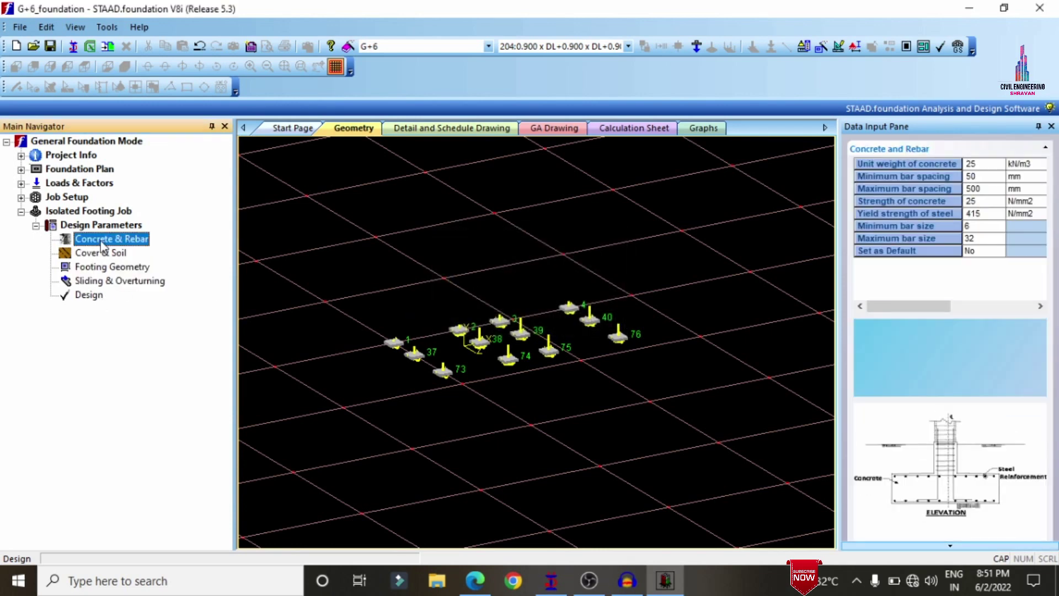
Enter 450 mm bar spacing, 30 N/mm2 concrete, 500 N/mm2 steel, and maximum bar size 16.
left_click(991, 193)
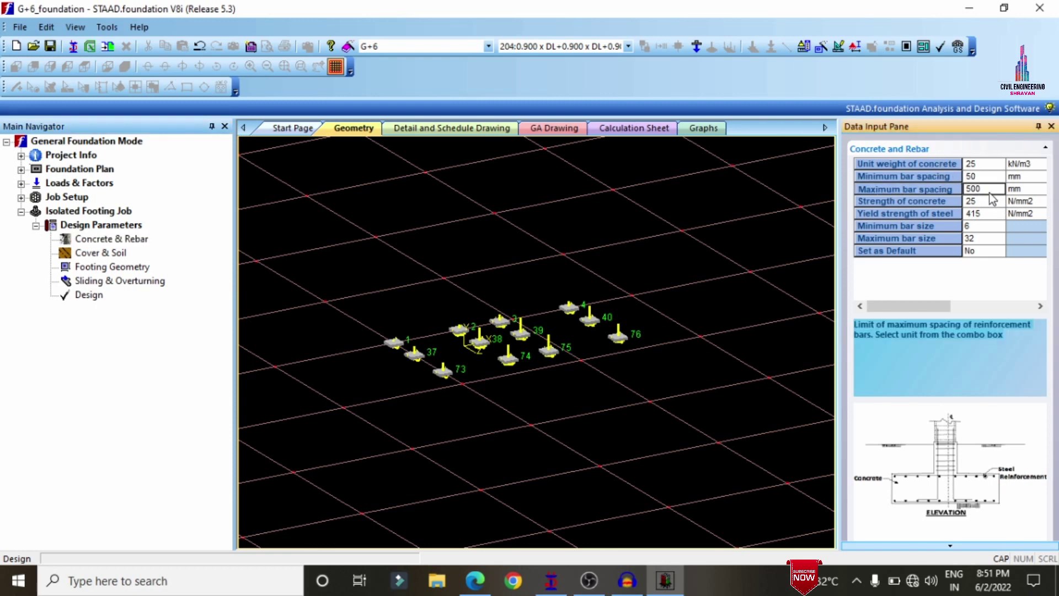
type("450")
left_click(988, 204)
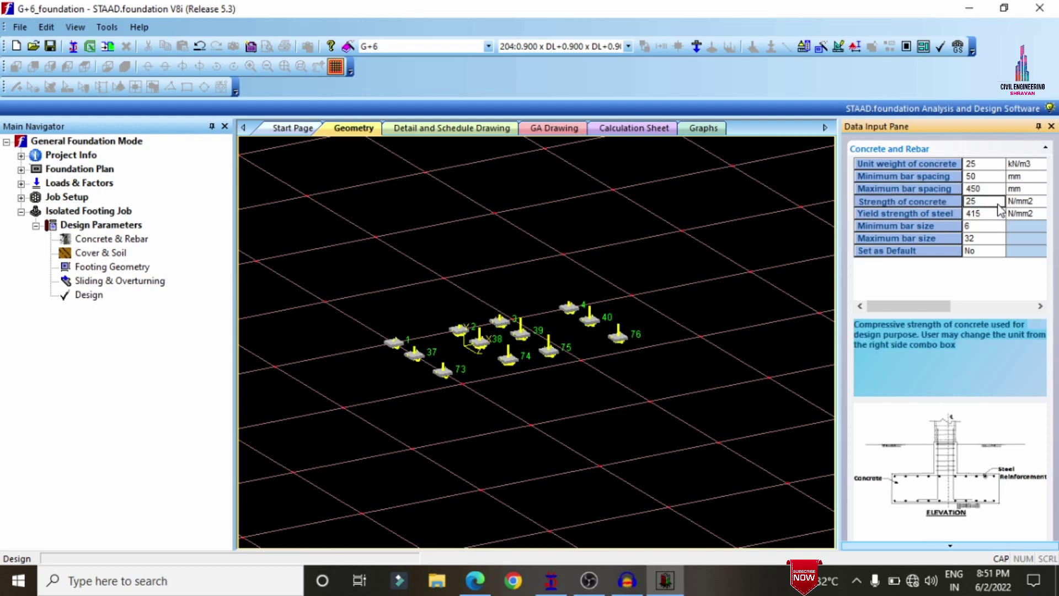
type("30")
left_click(994, 215)
type("500")
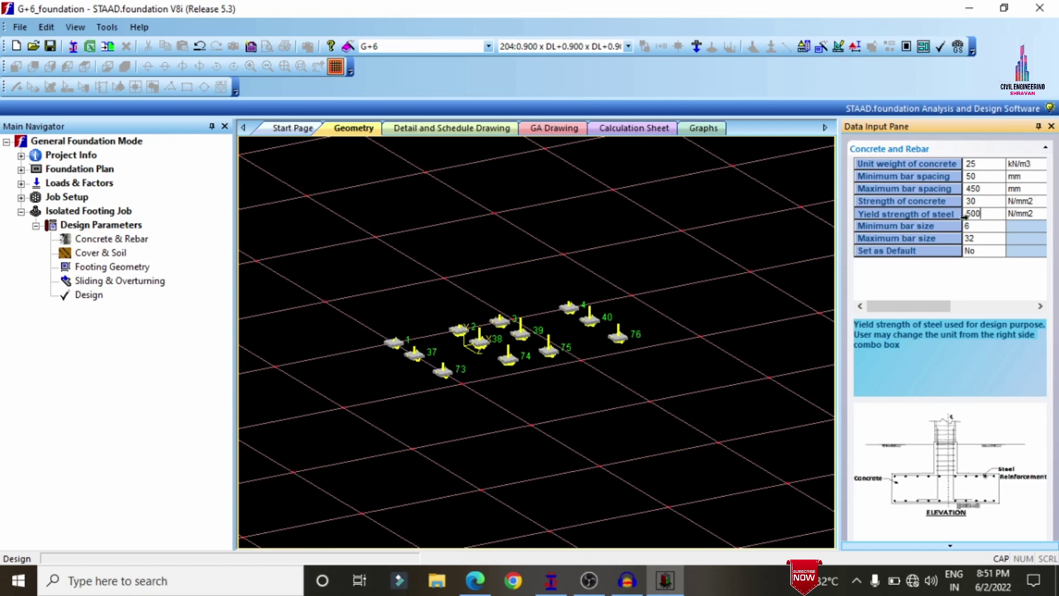
left_click(983, 241)
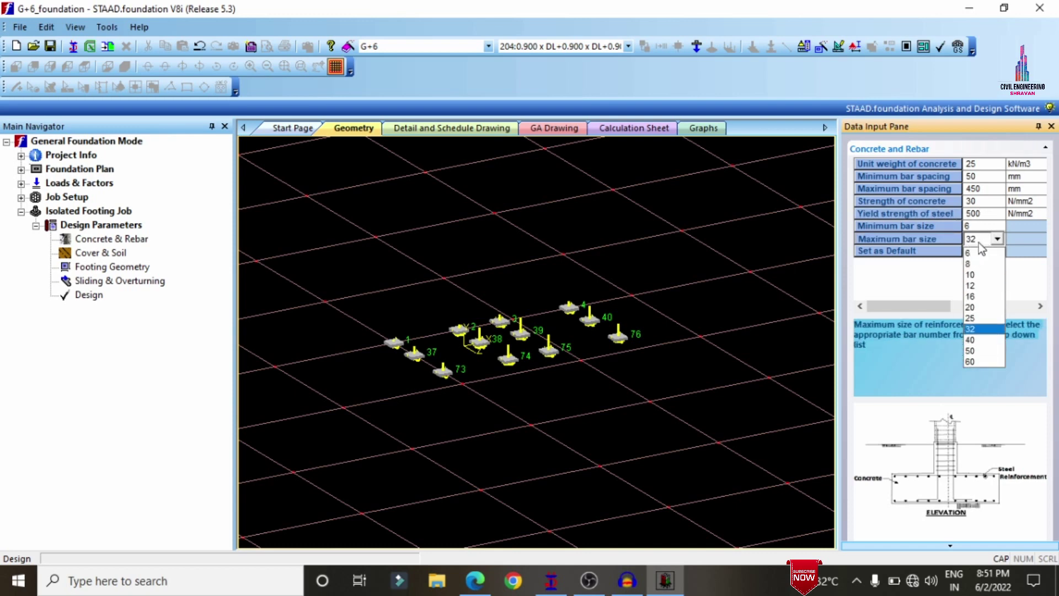
left_click(980, 297)
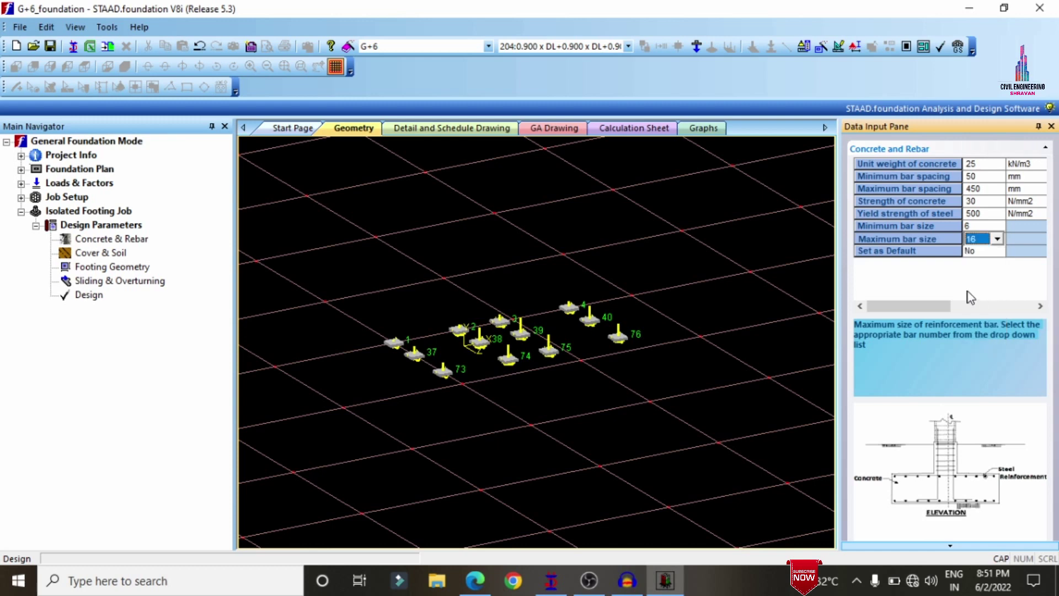
Set the bottom clear cover to 30 mm and edit the soil bearing capacity value.
left_click(82, 253)
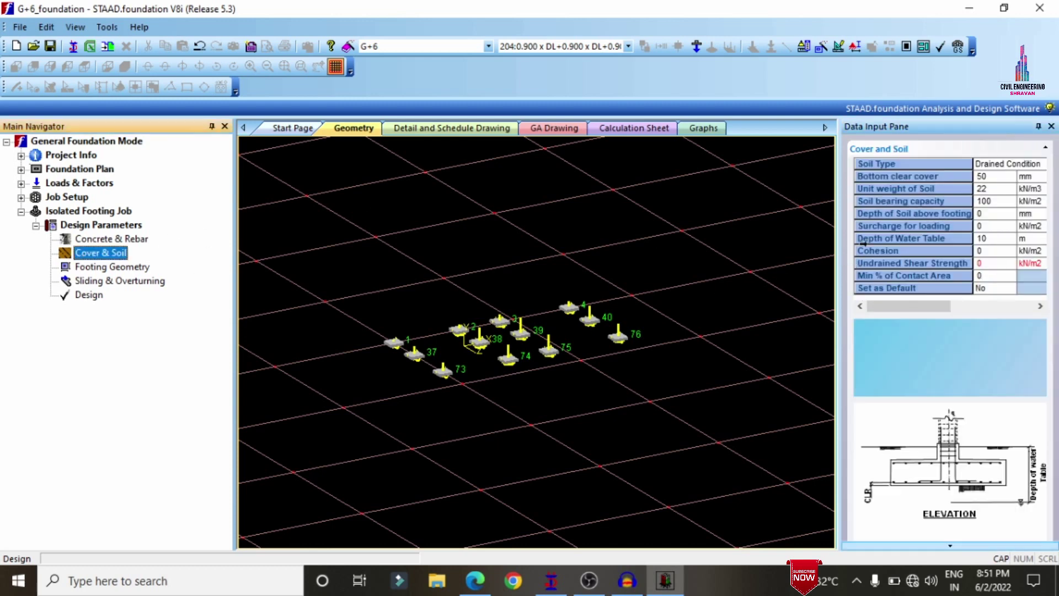
left_click(993, 177)
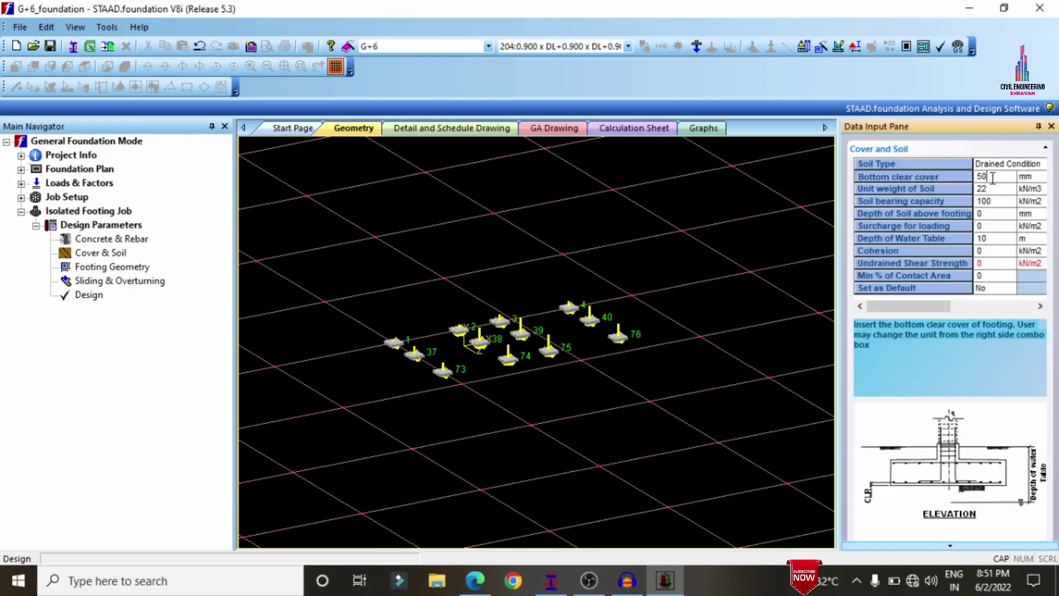
left_click_drag(990, 178, 952, 179)
type("3")
left_click(1004, 191)
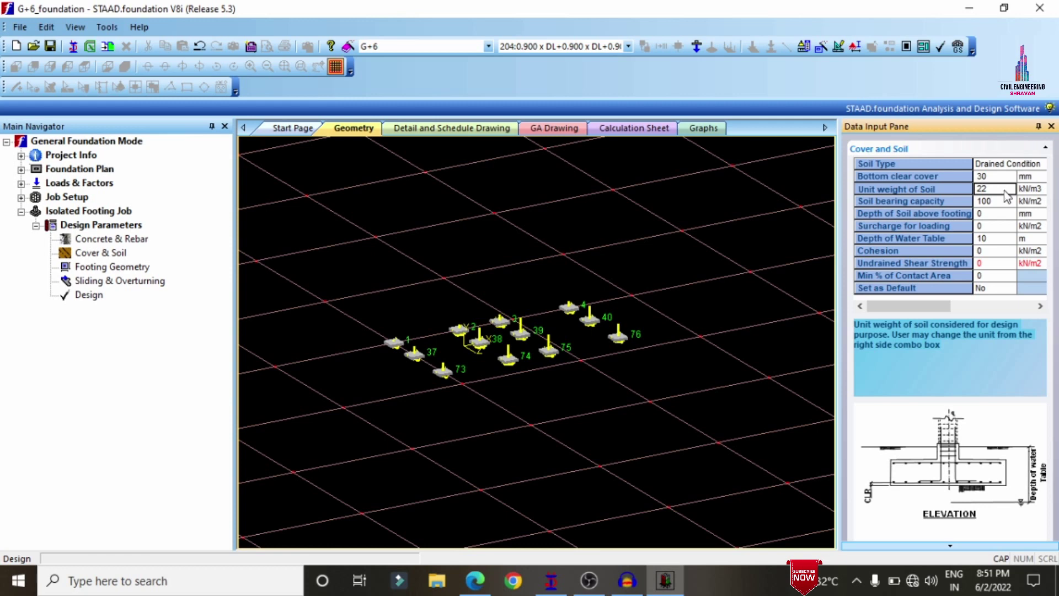
left_click(1004, 203)
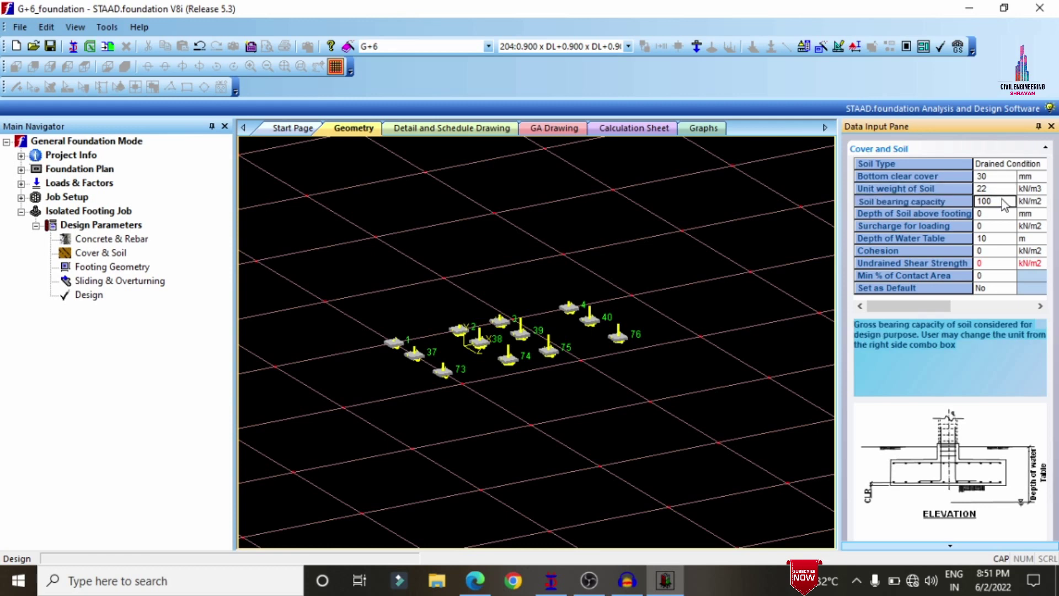
key("BackSpace")
key("BackSpace")
Set friction coefficient 0.5 and safety factors of 1.5 against sliding and overturning.
left_click(113, 267)
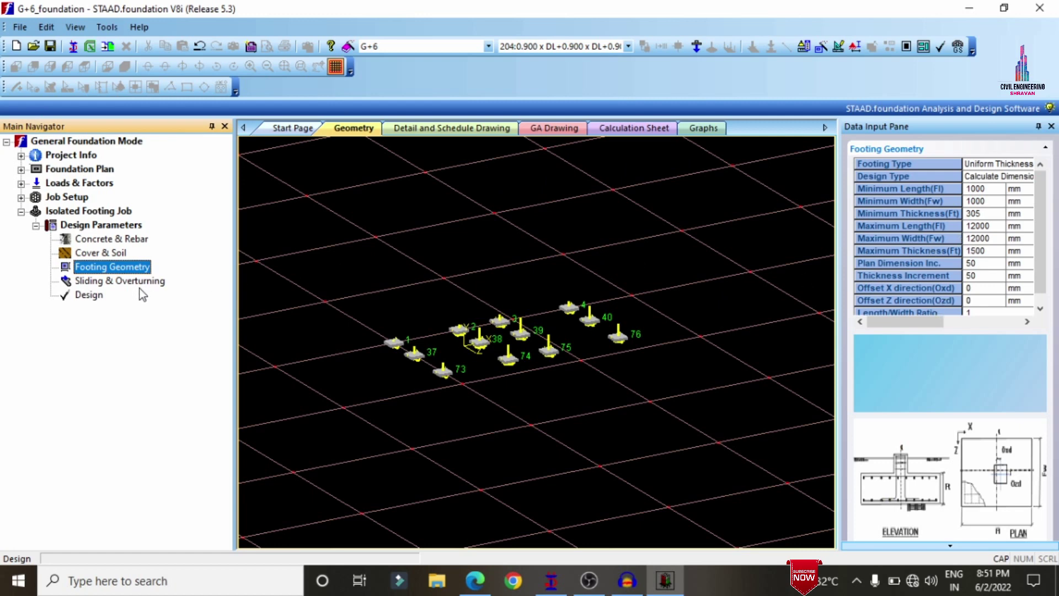
left_click(132, 281)
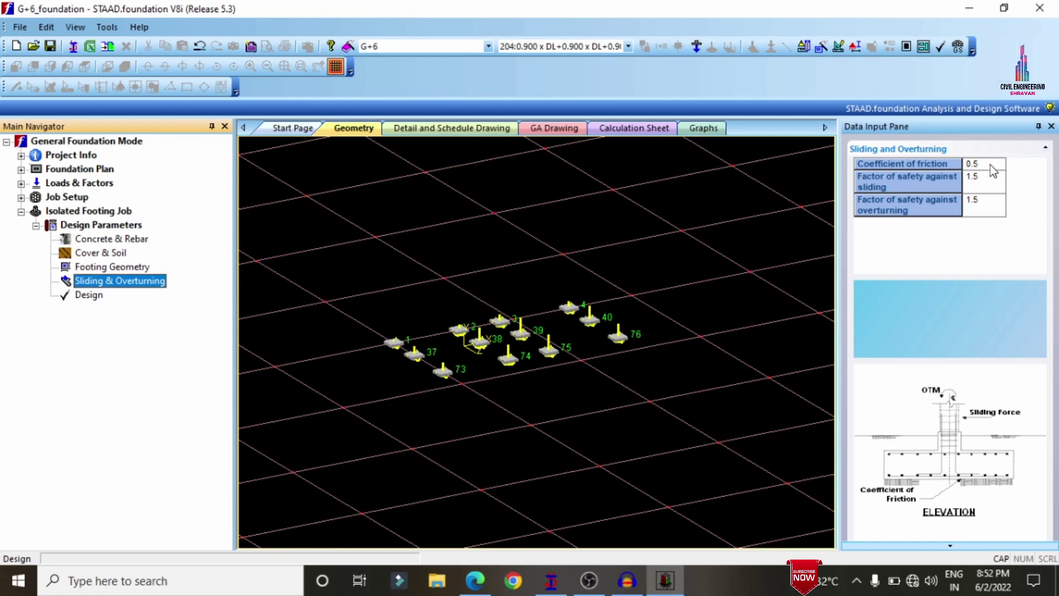
left_click(985, 209)
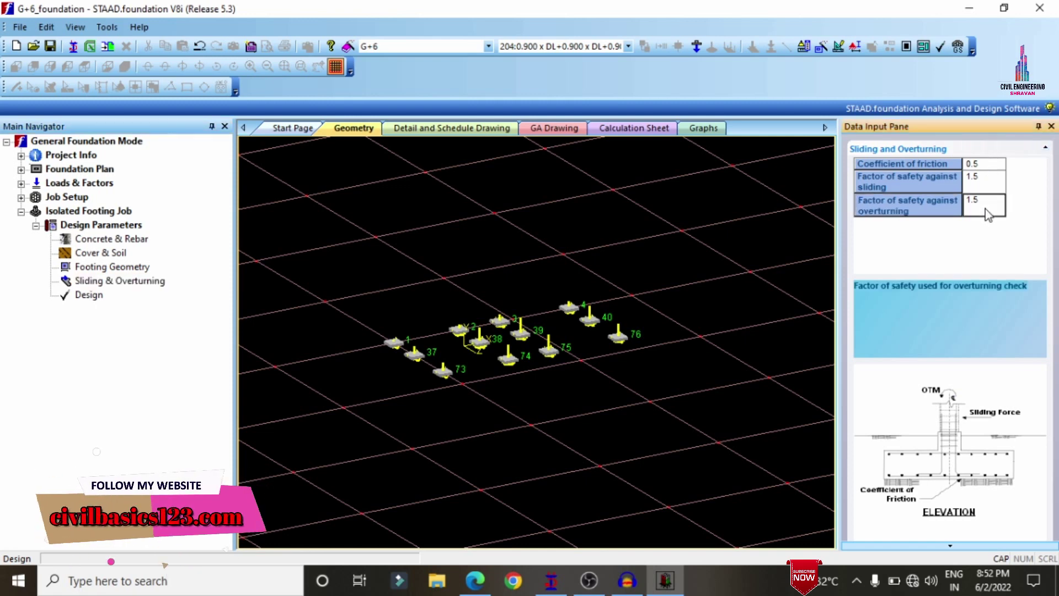
Run the footing analysis and design, then scroll through the IS 456 calculation sheet.
left_click(100, 302)
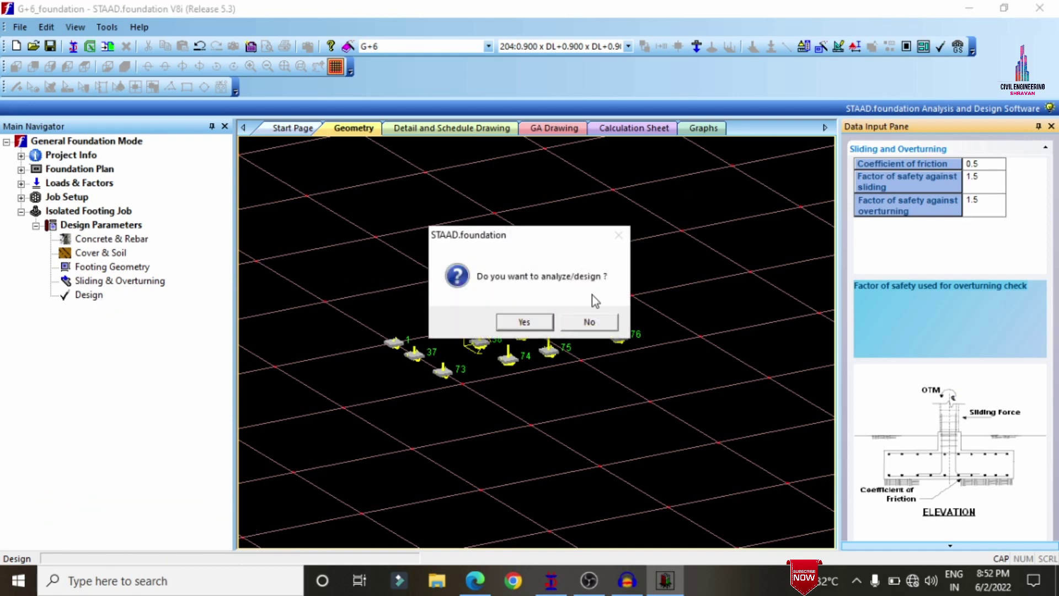
left_click(526, 320)
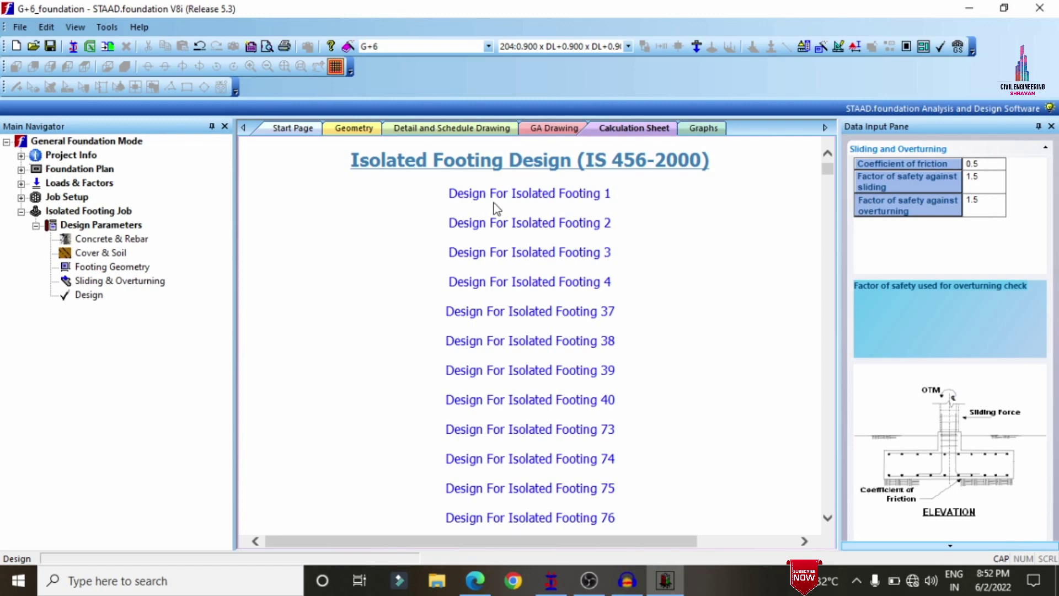
scroll(585, 196, "down", 3)
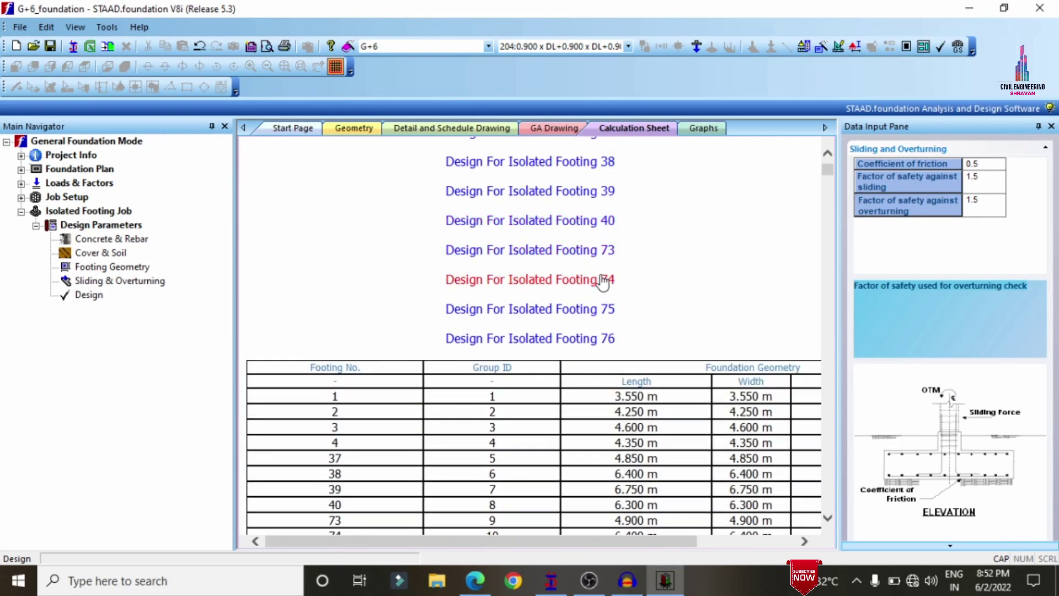
scroll(603, 284, "up", 2)
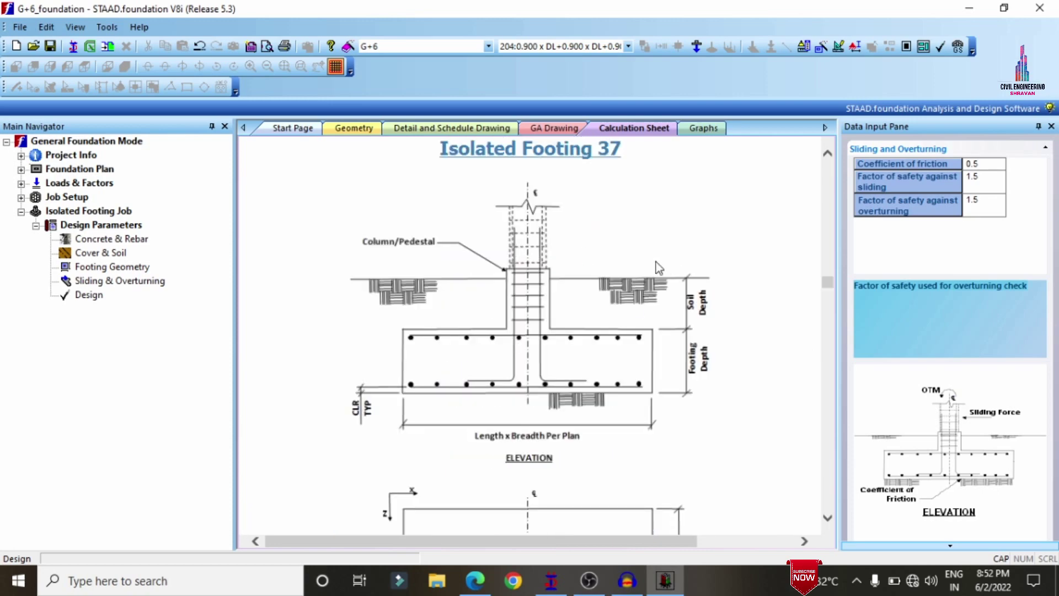
scroll(667, 265, "down", 10)
scroll(666, 282, "down", 15)
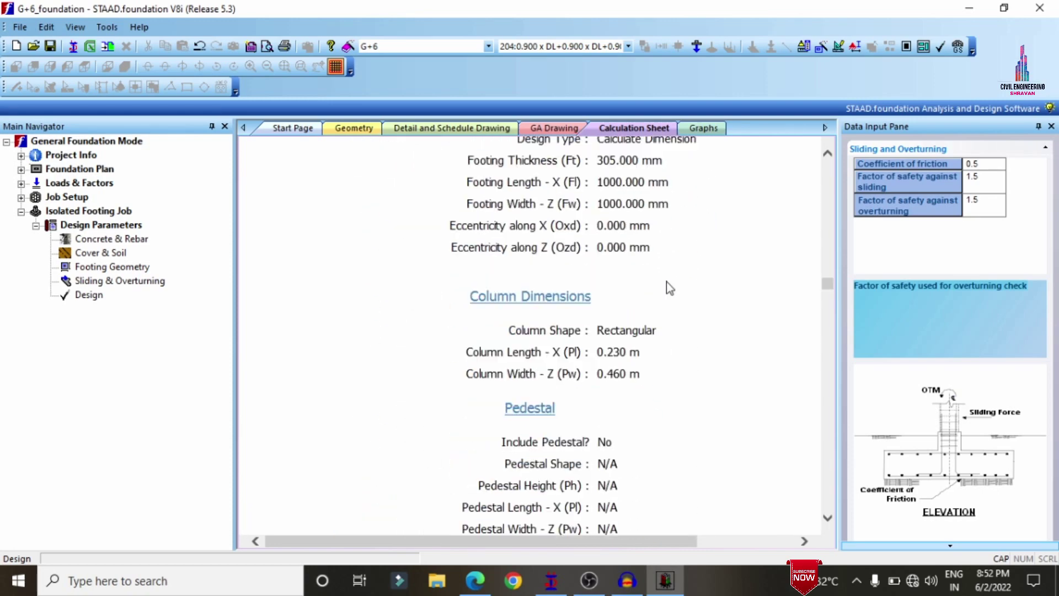
scroll(676, 282, "down", 15)
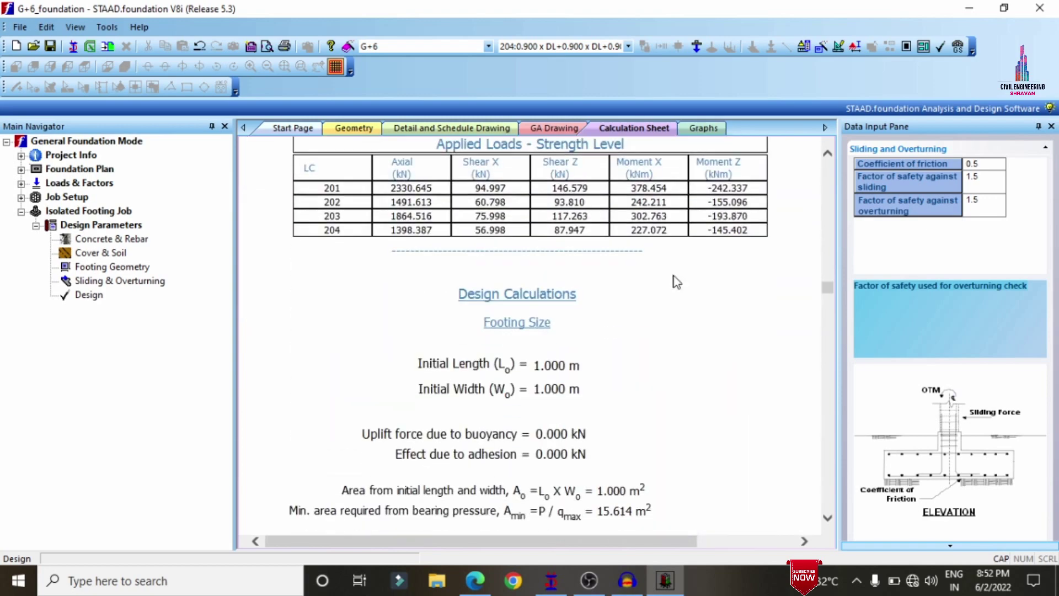
scroll(676, 283, "down", 15)
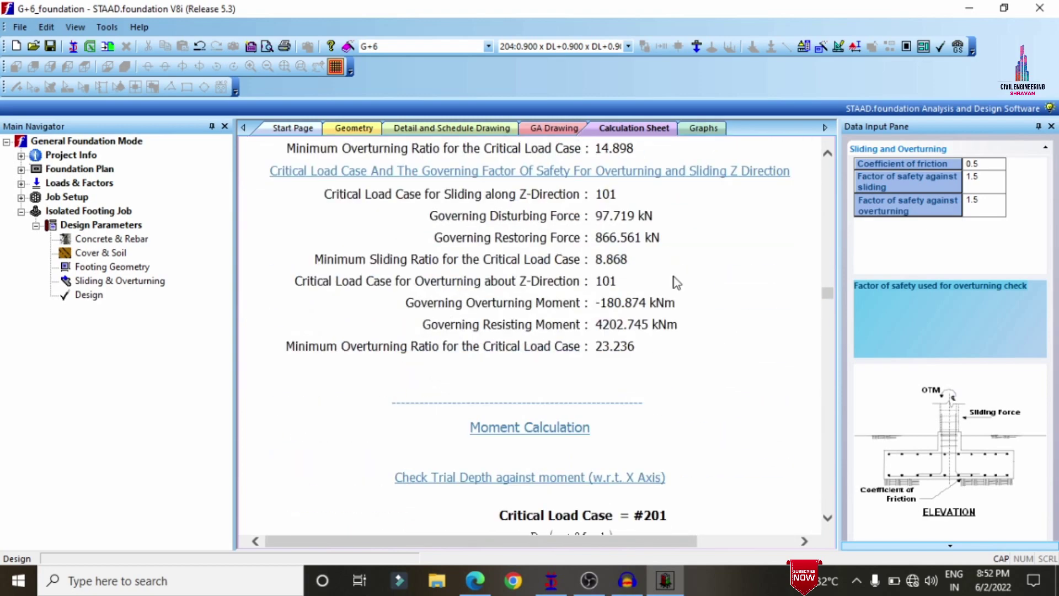
scroll(676, 282, "down", 15)
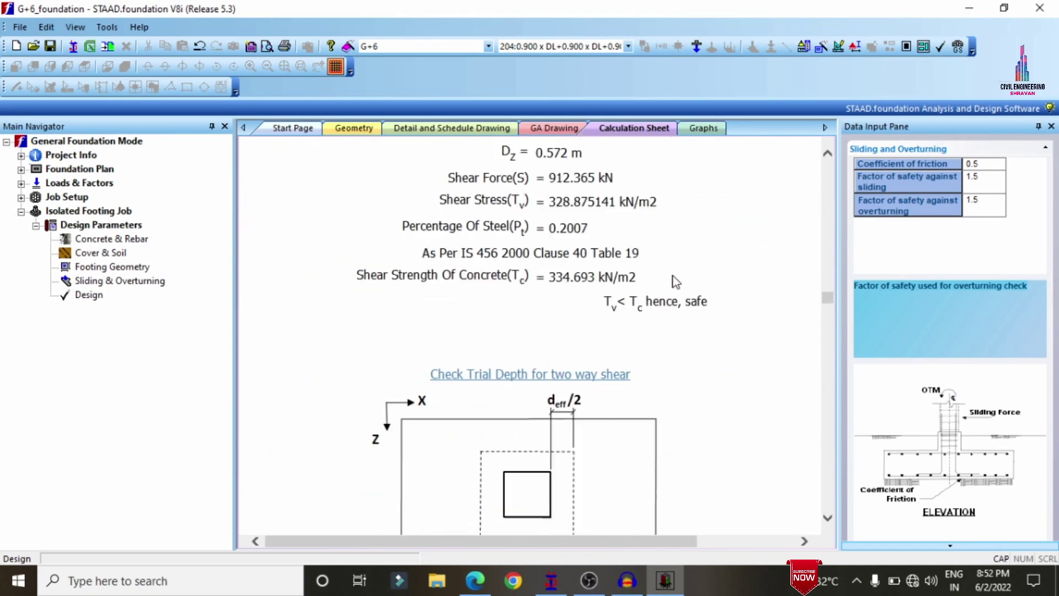
scroll(682, 267, "down", 3)
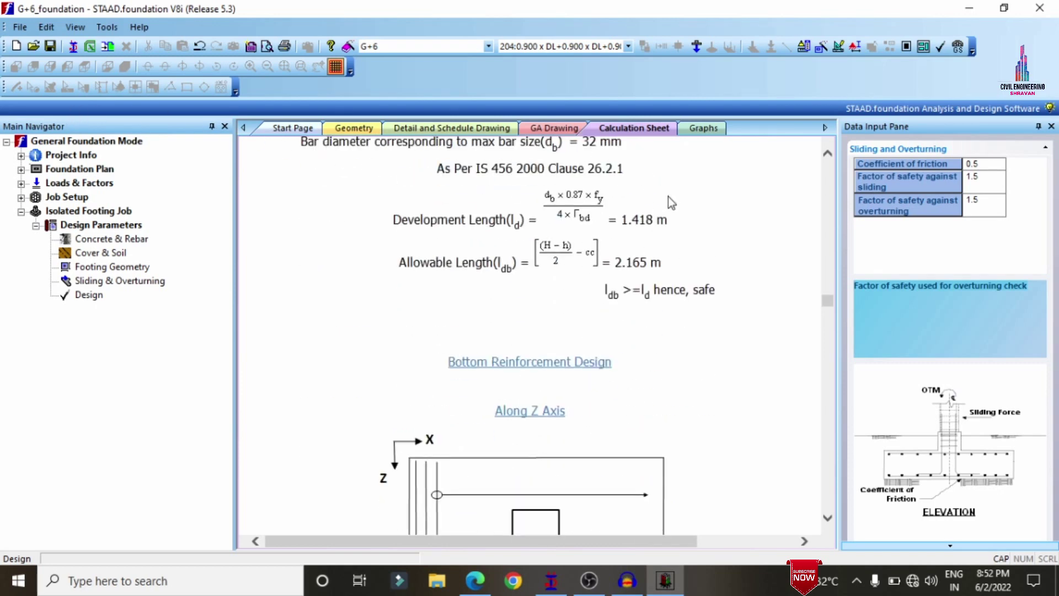
Show footing 1's Detail Drawing and zoom into its elevation, plan and 8 mm bottom bars.
left_click(402, 129)
scroll(479, 229, "up", 3)
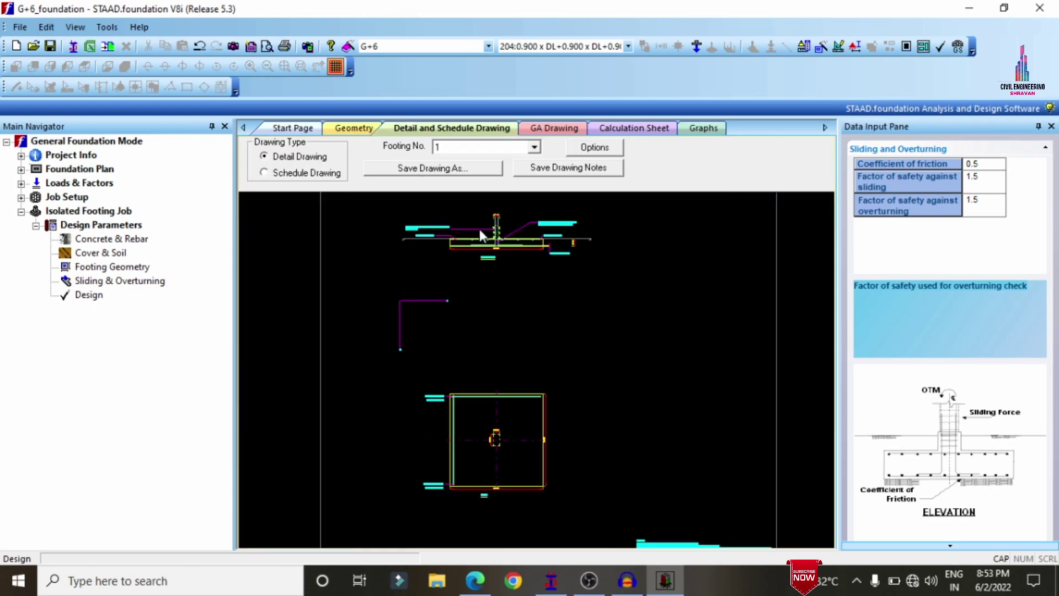
scroll(488, 208, "up", 4)
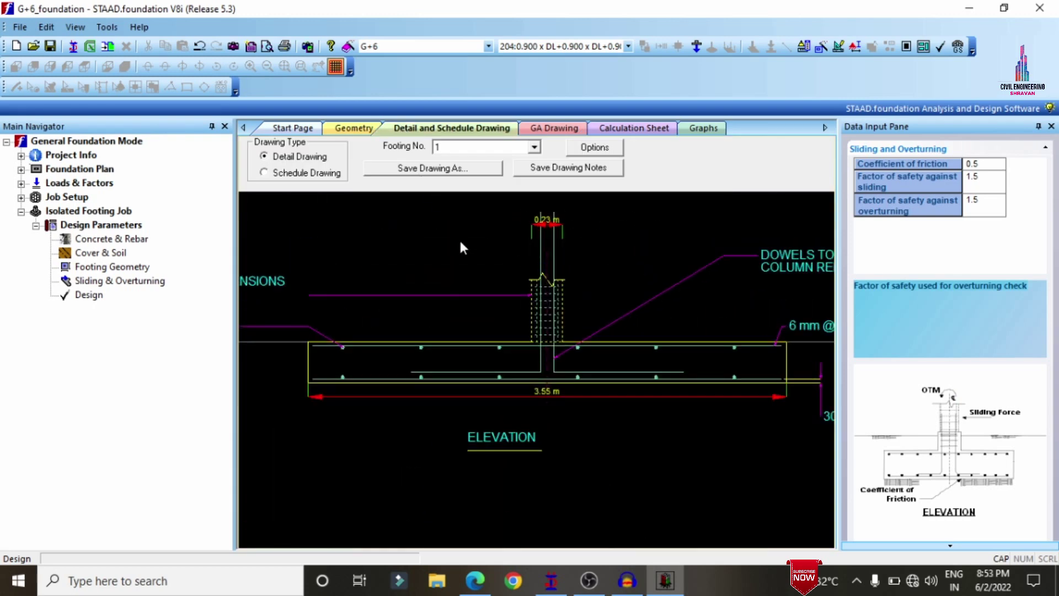
scroll(457, 242, "down", 2)
scroll(746, 301, "up", 1)
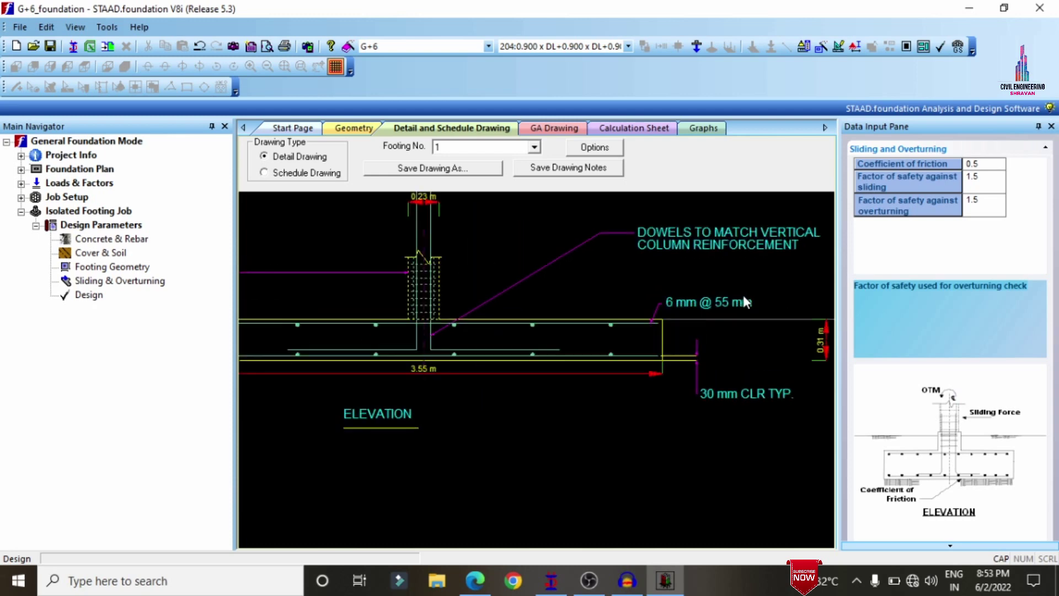
scroll(744, 300, "up", 3)
scroll(674, 491, "down", 2)
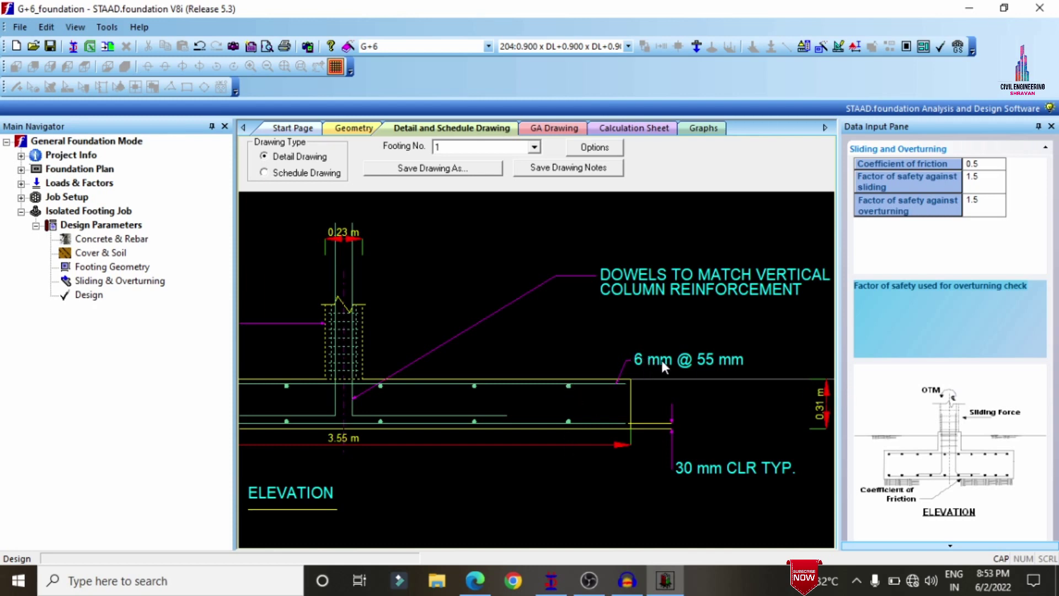
scroll(714, 361, "down", 5)
scroll(404, 359, "up", 5)
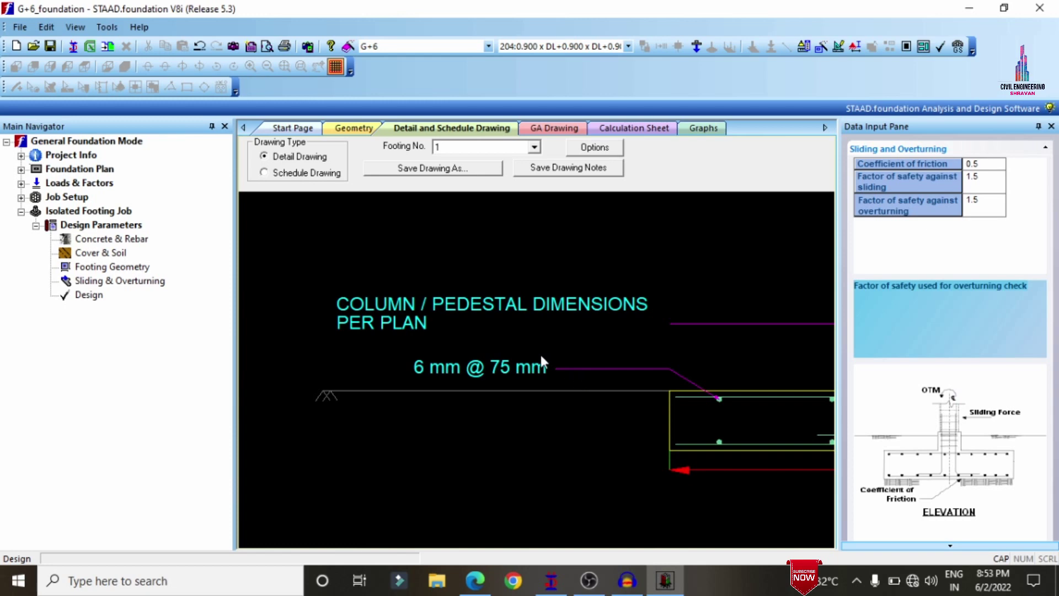
scroll(539, 354, "down", 5)
scroll(683, 378, "up", 4)
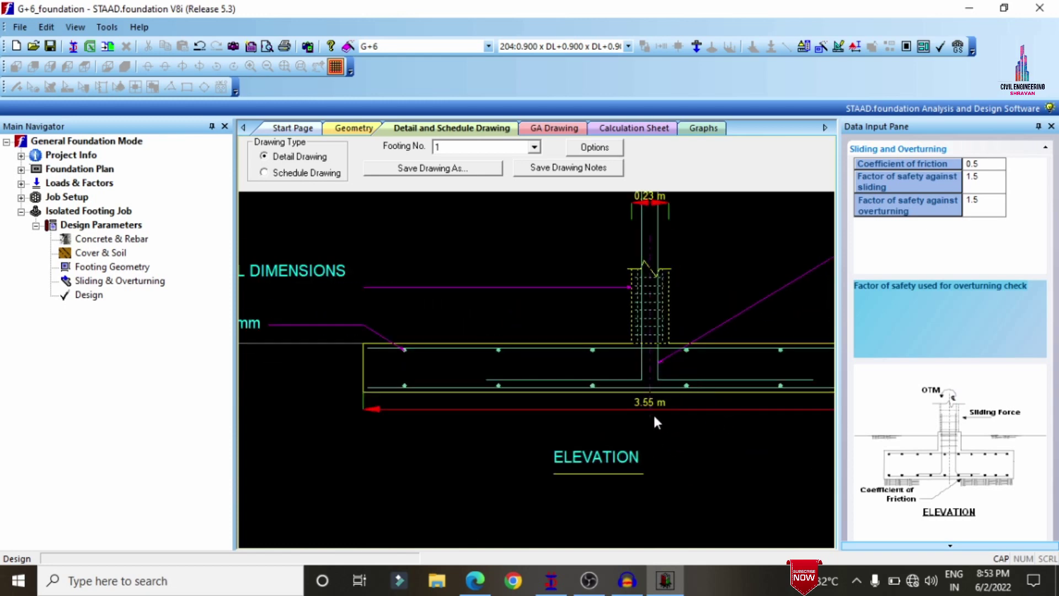
scroll(494, 409, "down", 6)
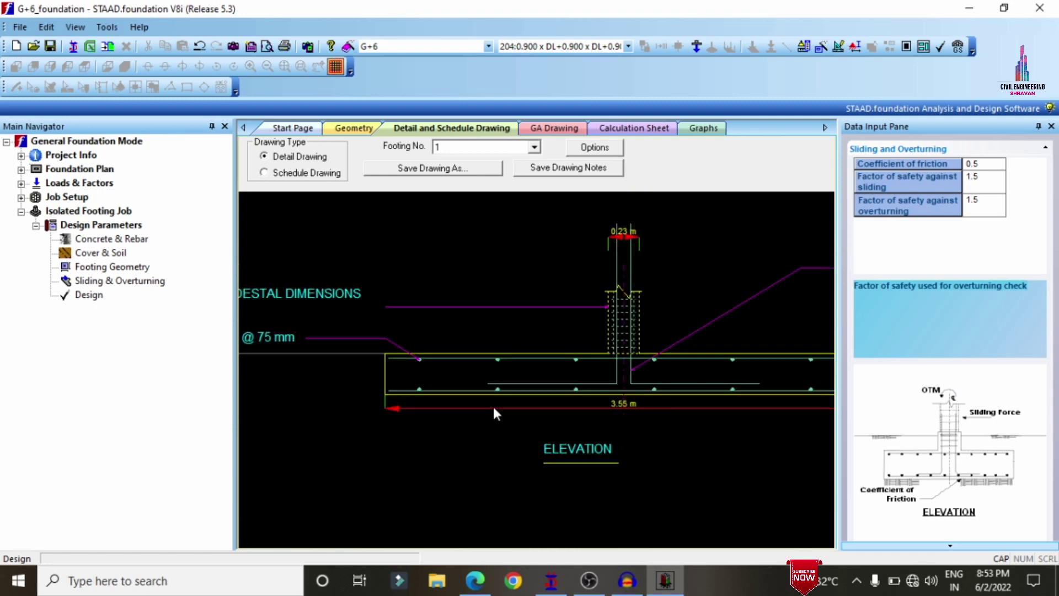
scroll(575, 341, "up", 2)
scroll(575, 338, "up", 2)
scroll(575, 339, "down", 5)
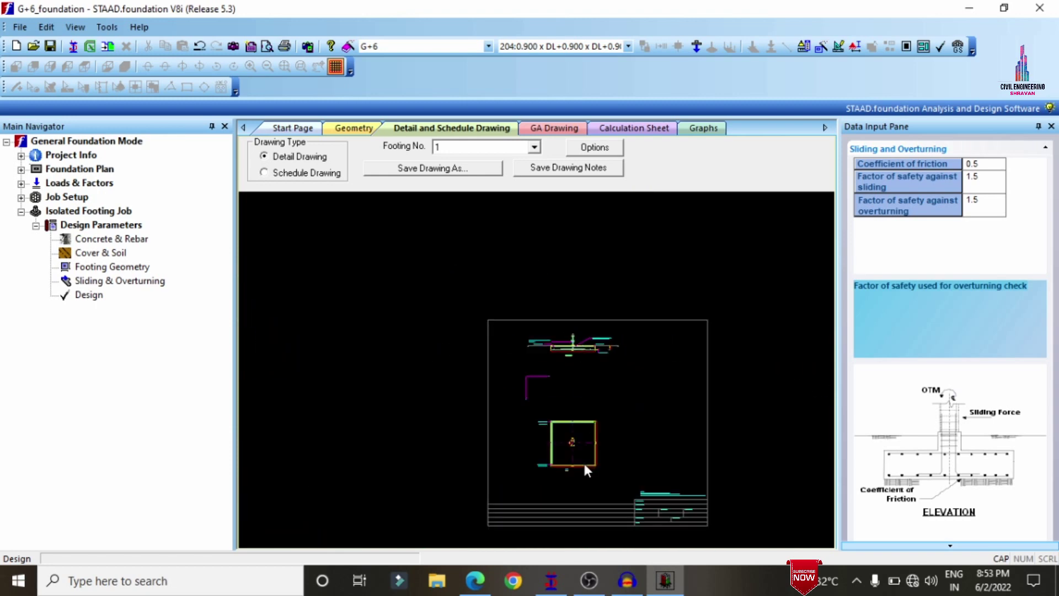
scroll(568, 461, "up", 6)
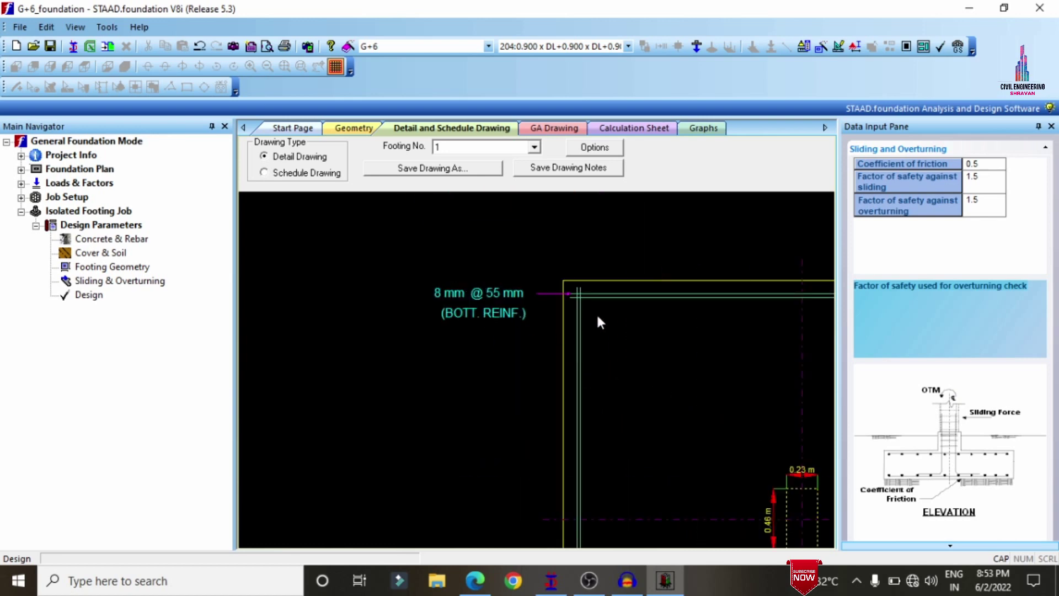
scroll(532, 281, "down", 4)
scroll(515, 414, "up", 5)
scroll(471, 364, "down", 5)
scroll(480, 346, "down", 3)
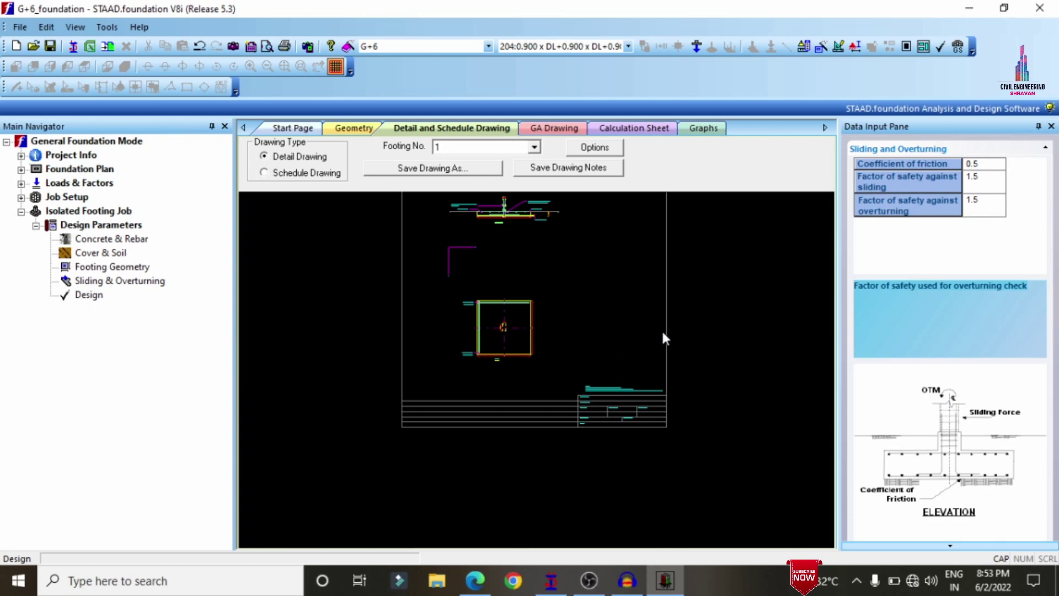
left_click(583, 319)
left_click(564, 131)
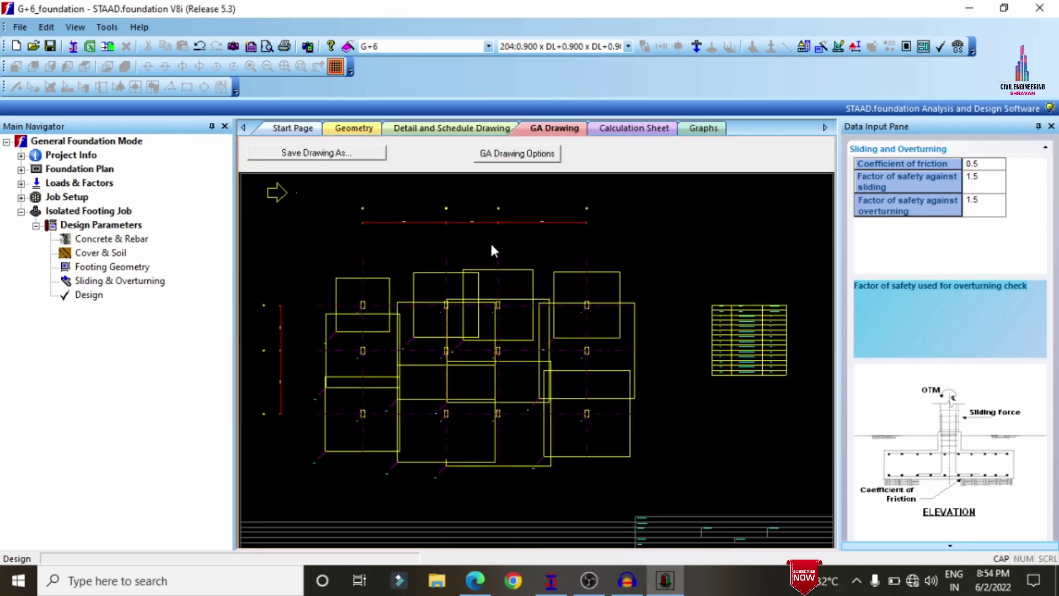
left_click(634, 129)
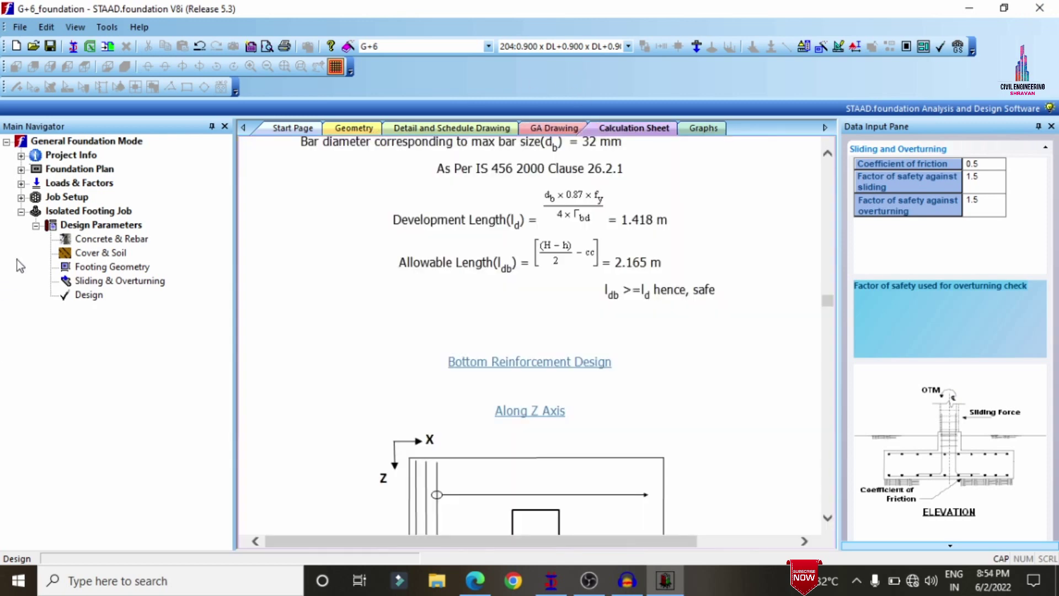
scroll(679, 293, "up", 3)
scroll(680, 283, "up", 10)
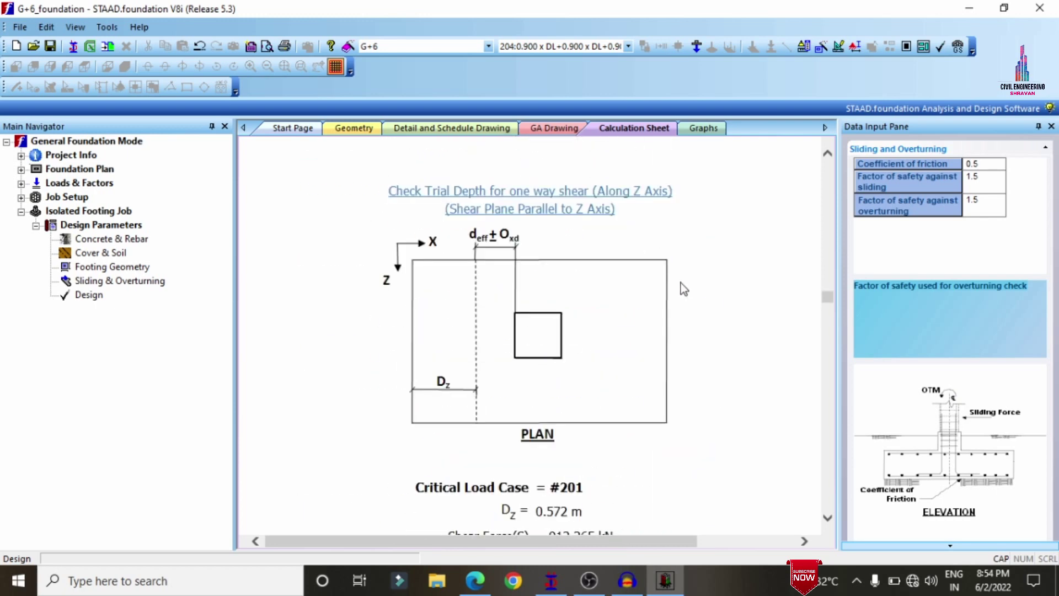
left_click(451, 128)
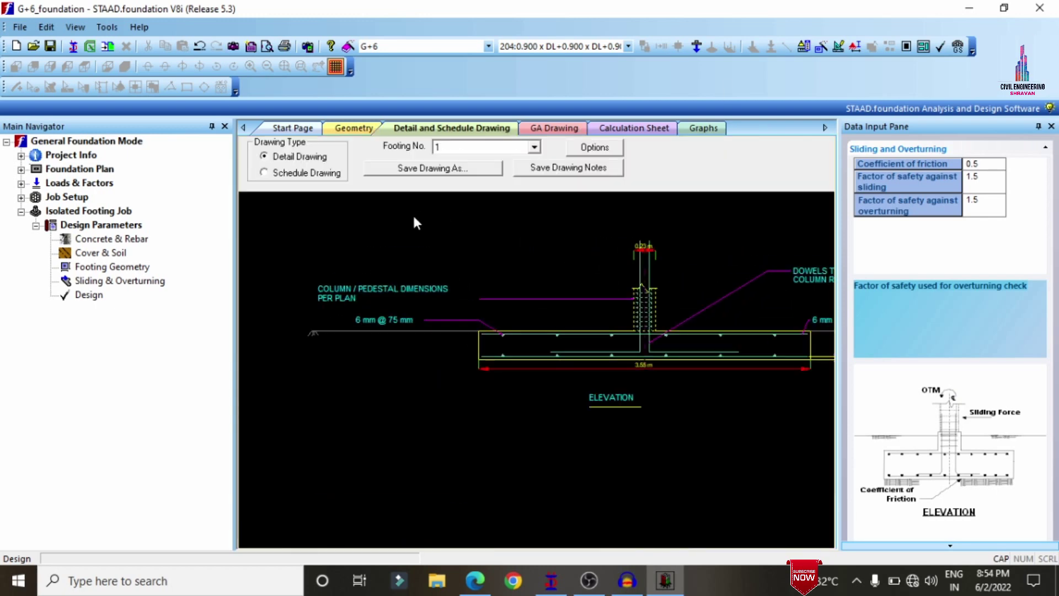
scroll(668, 228, "up", 1)
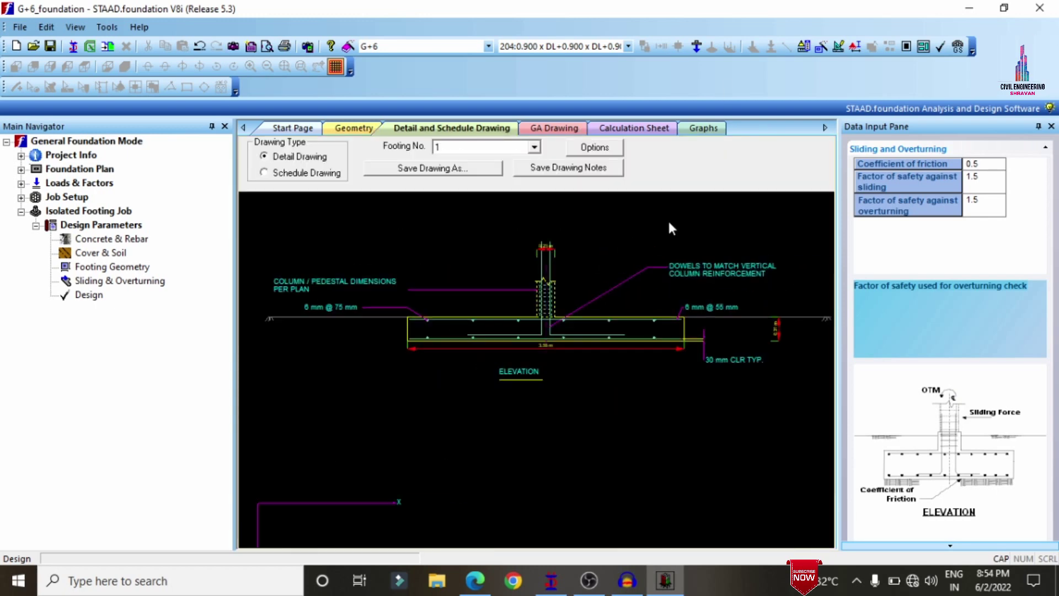